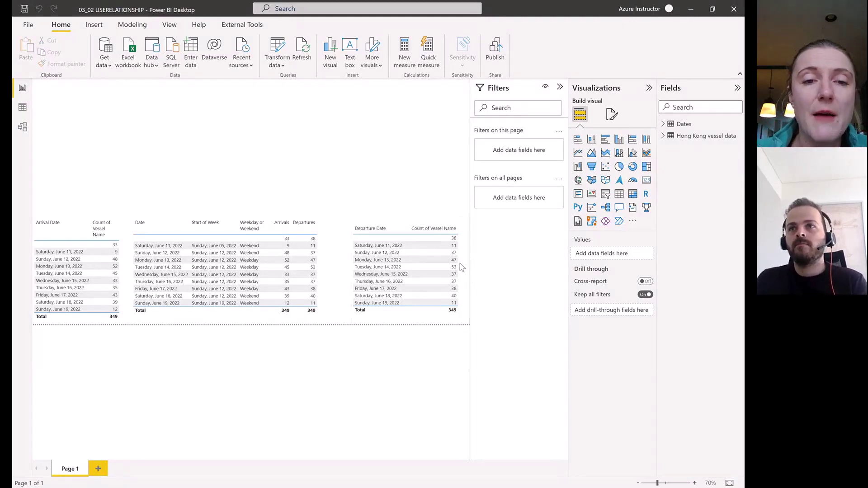
# Step: Examine the relationships between the Dates and Hong Kong vessel data tables in the model diagram
pyautogui.click(23, 127)
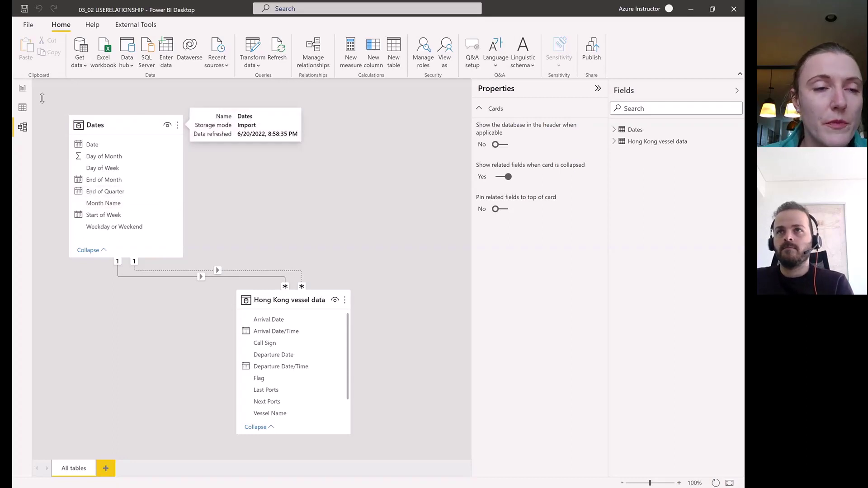
pyautogui.click(22, 110)
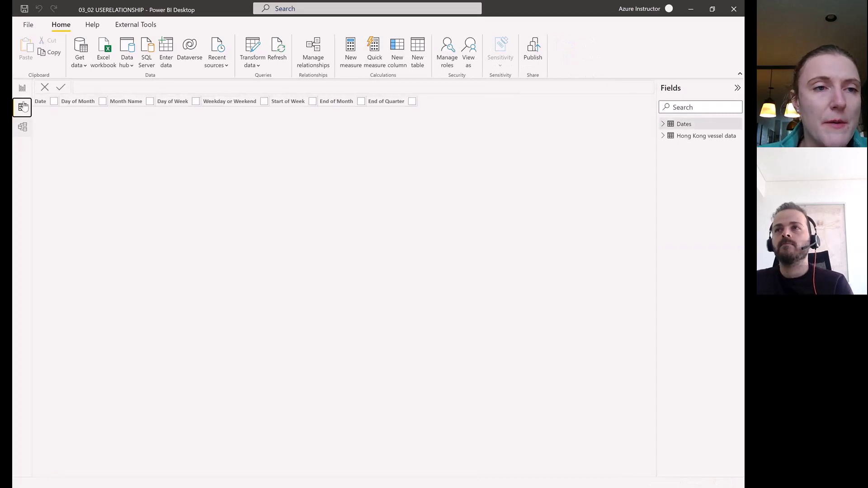
pyautogui.click(22, 126)
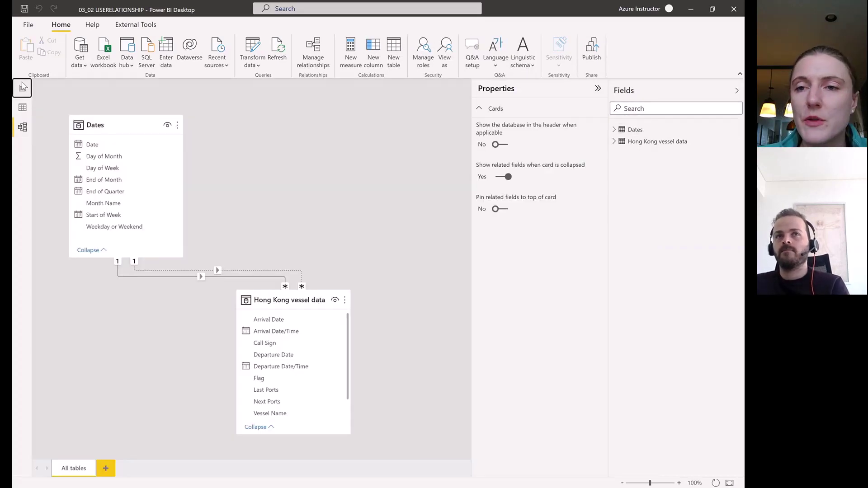
pyautogui.click(22, 86)
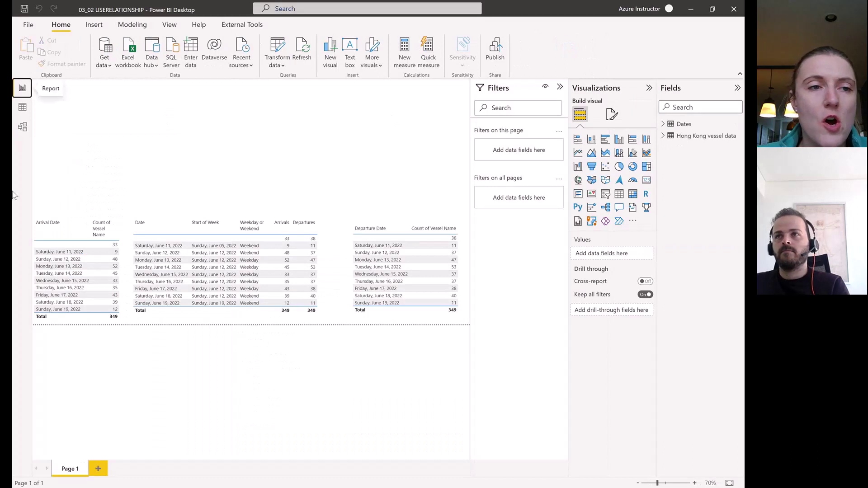
pyautogui.click(23, 128)
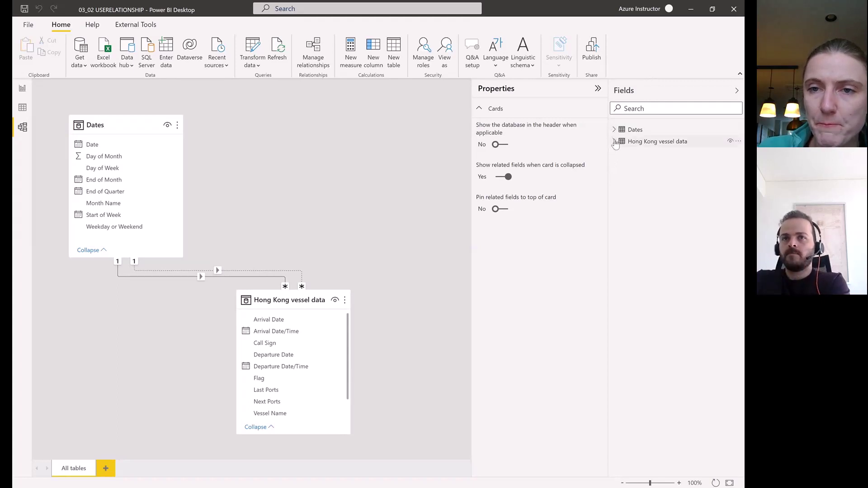
# Step: Inspect the formula of the Arrivals measure in the Hong Kong vessel data table, first in the model view and again in the report view
pyautogui.click(614, 142)
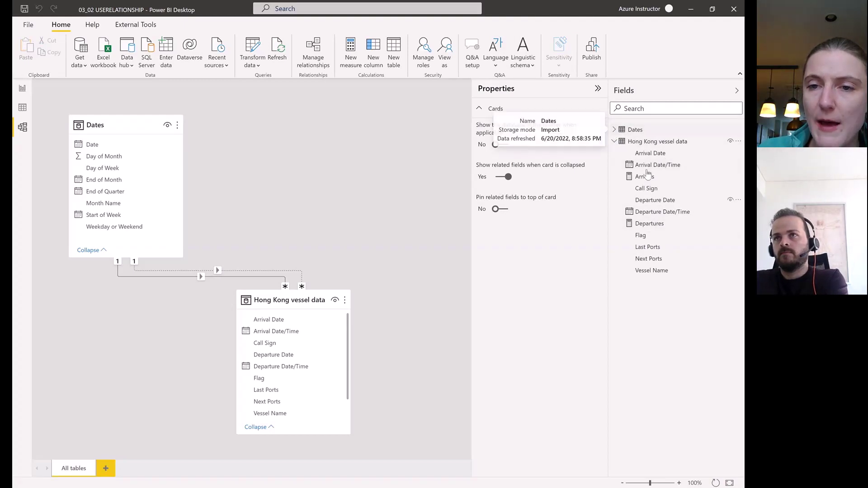
pyautogui.click(614, 142)
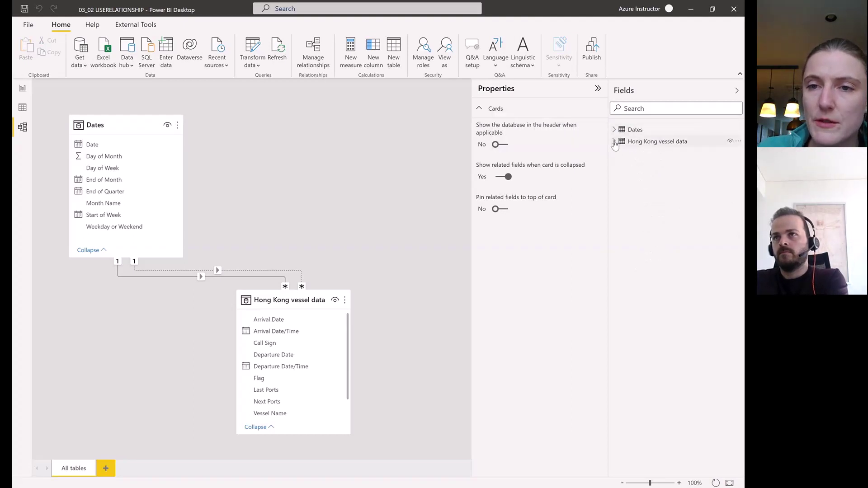
pyautogui.click(615, 142)
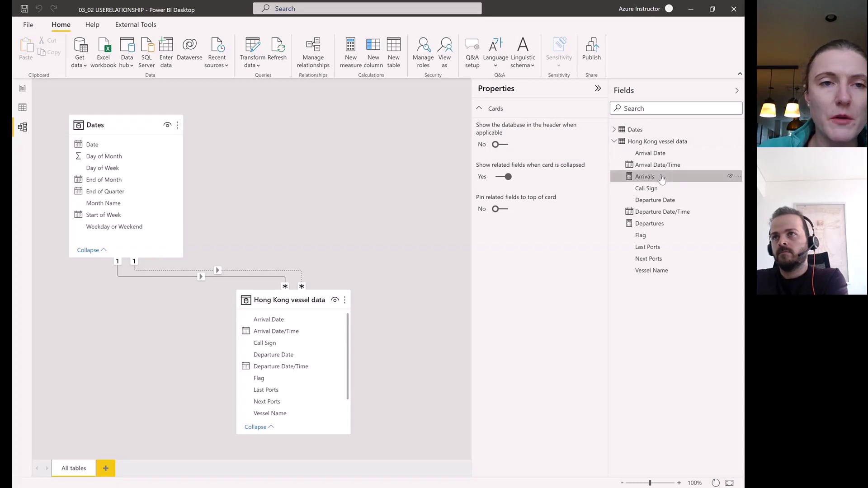
pyautogui.click(662, 177)
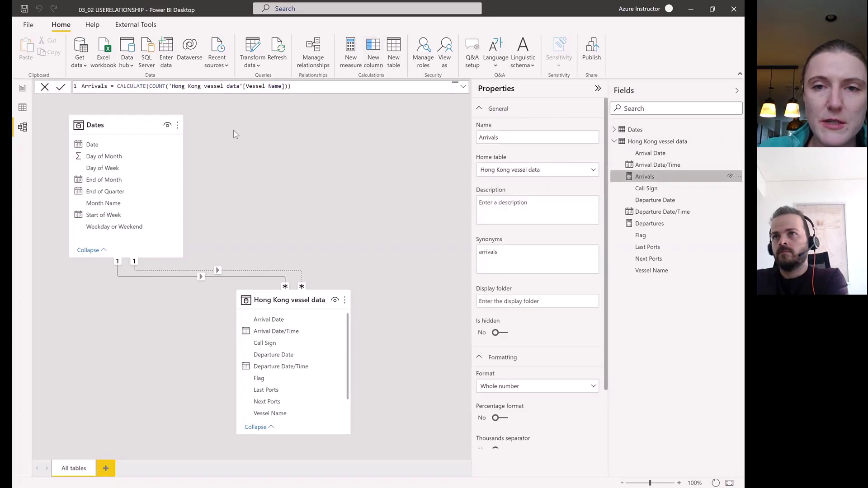
pyautogui.click(22, 89)
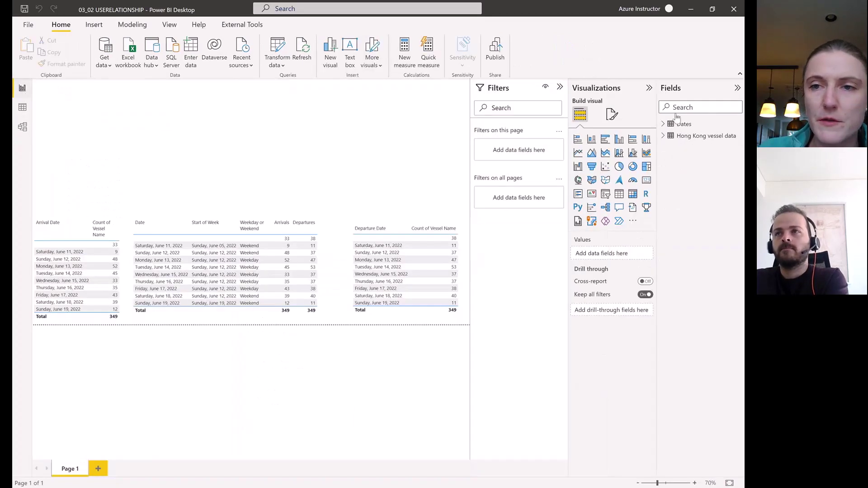
pyautogui.click(691, 135)
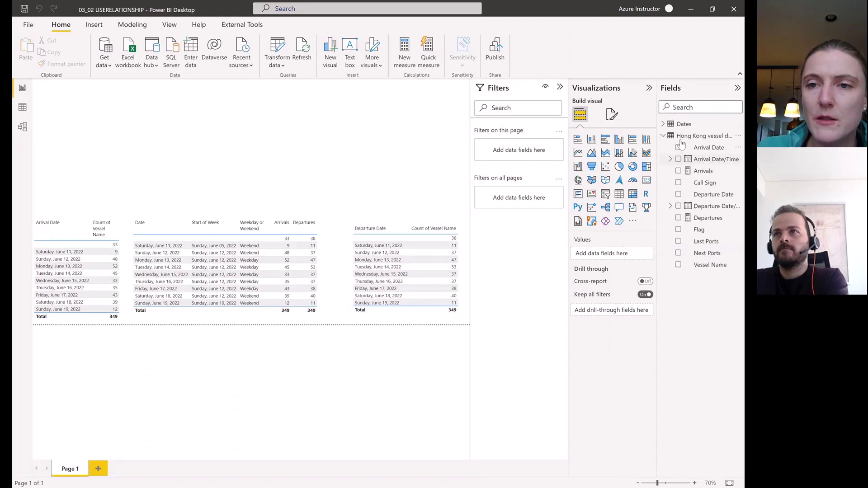
pyautogui.click(709, 173)
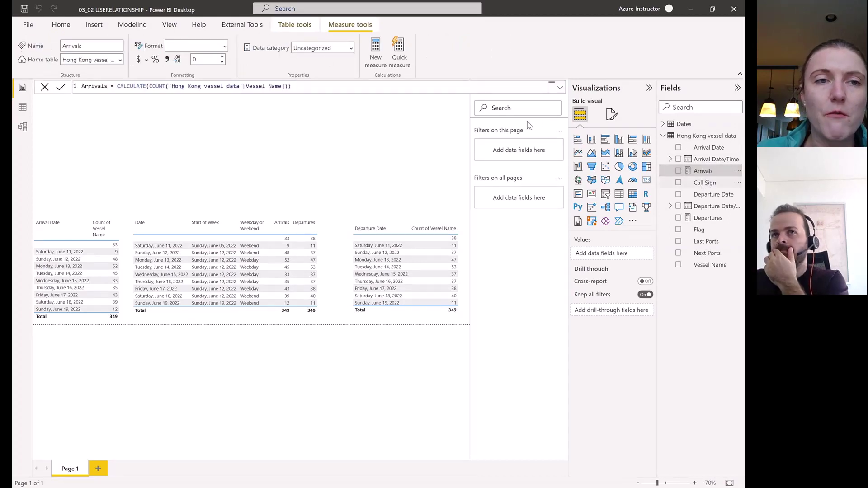
pyautogui.click(302, 85)
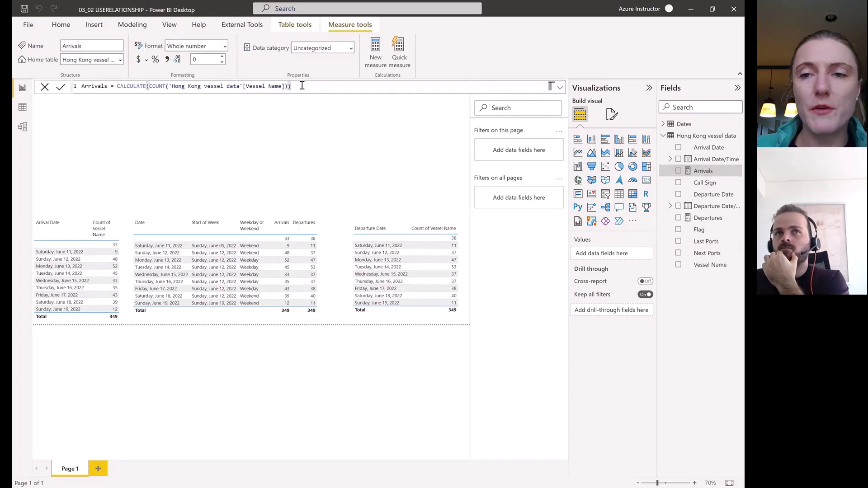
# Step: Display the formula of the Departures measure and highlight its USERELATIONSHIP function
pyautogui.click(707, 219)
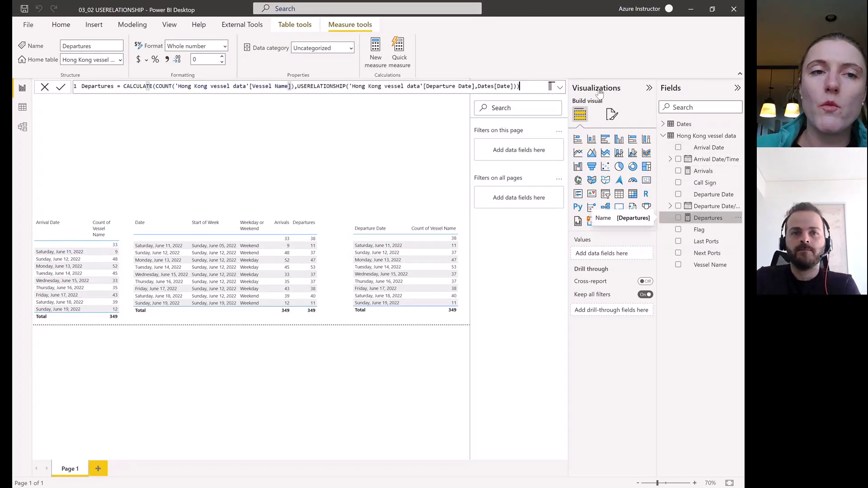
pyautogui.click(357, 87)
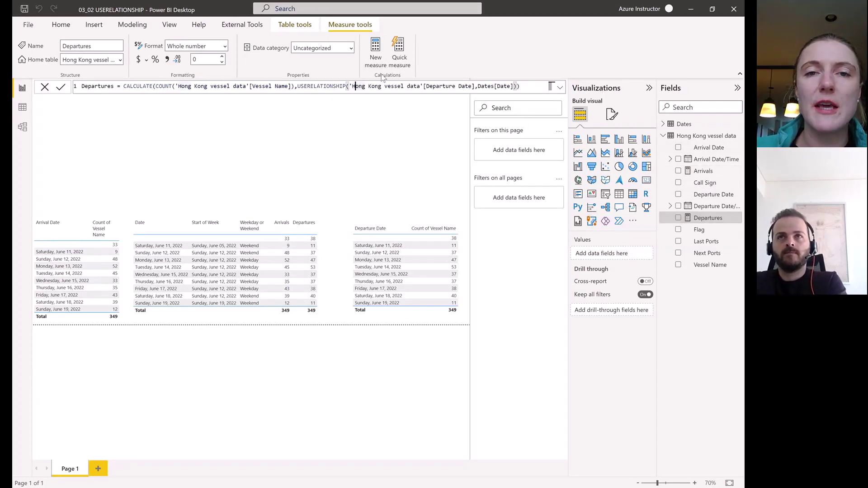
pyautogui.click(524, 84)
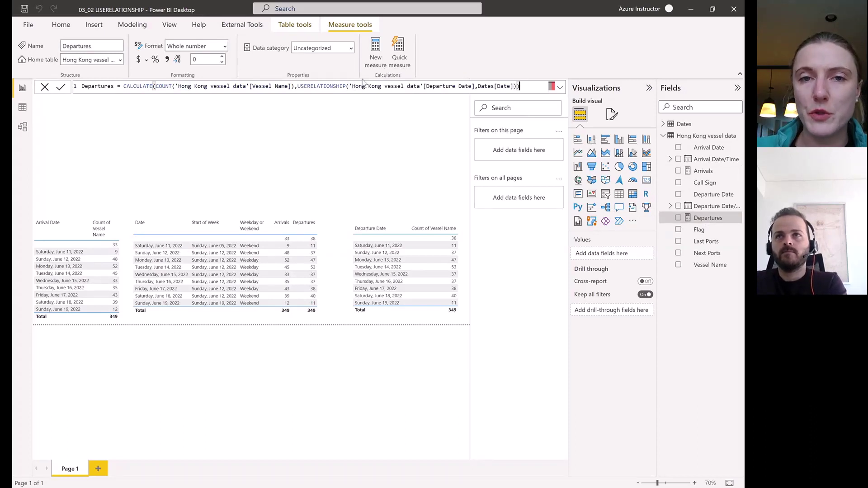
pyautogui.moveTo(298, 86); pyautogui.dragTo(347, 87)
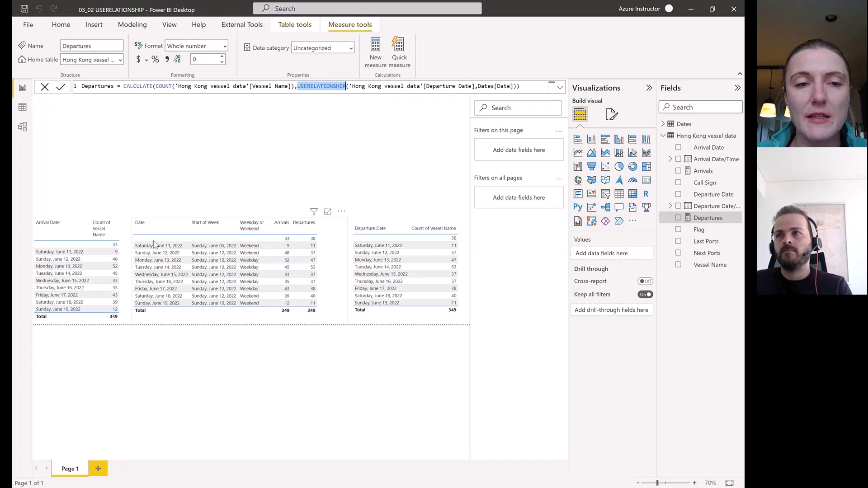
# Step: Move the table visual with the Arrivals and Departures measures slightly closer to the Arrival Date table and deselect it
pyautogui.click(272, 251)
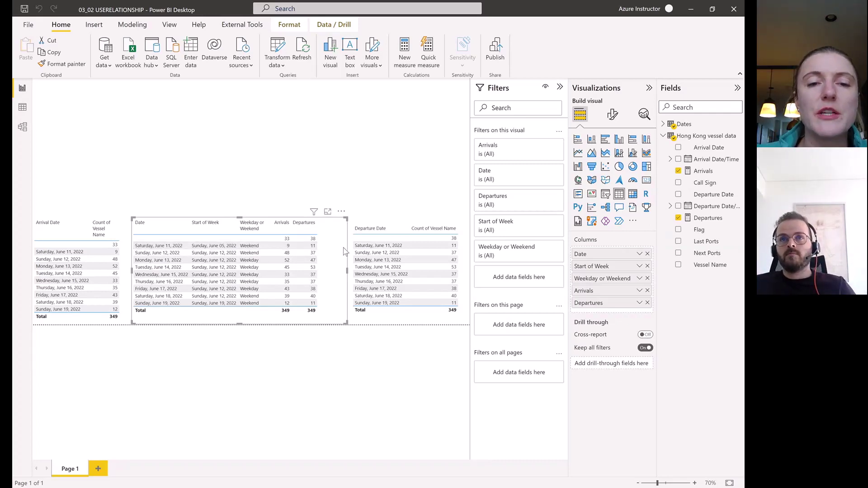
pyautogui.moveTo(343, 252); pyautogui.dragTo(337, 266)
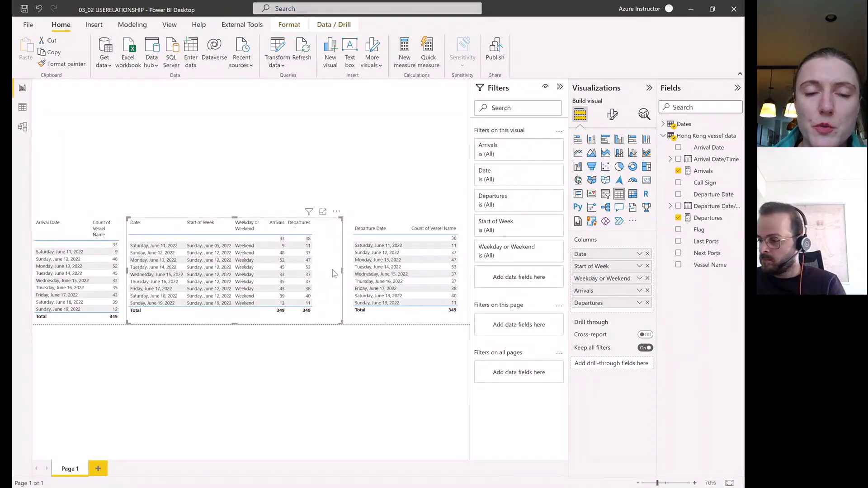
pyautogui.click(387, 111)
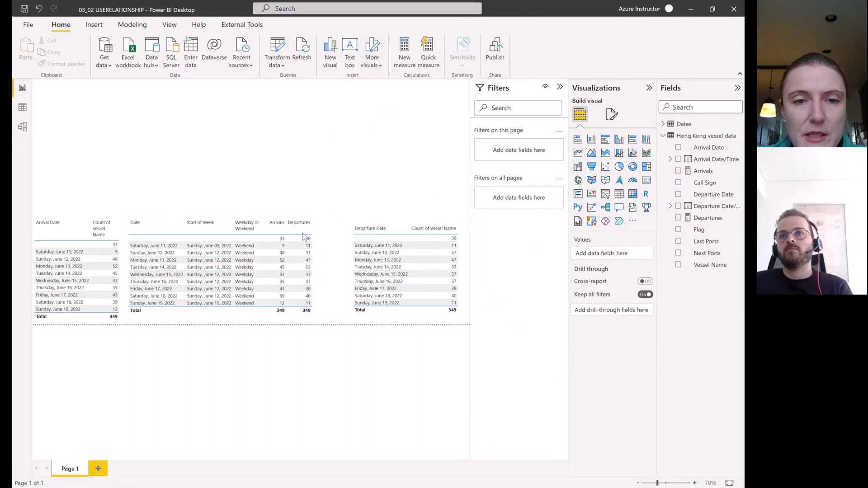
pyautogui.click(333, 260)
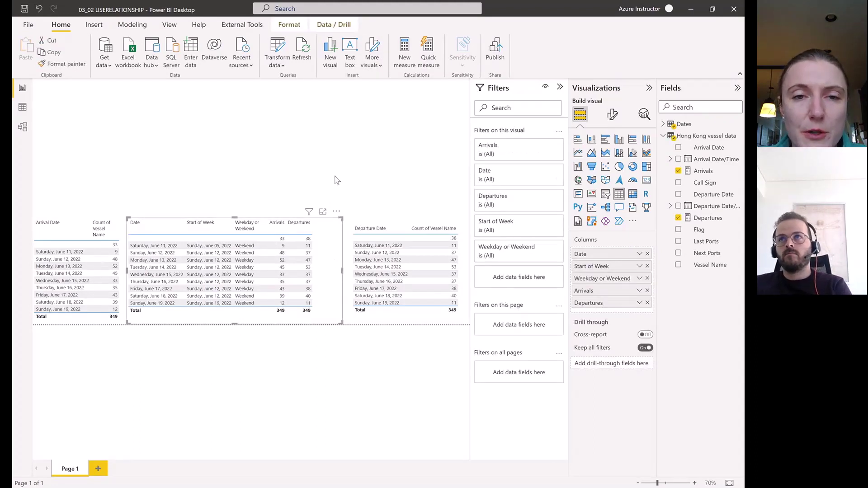
pyautogui.click(287, 128)
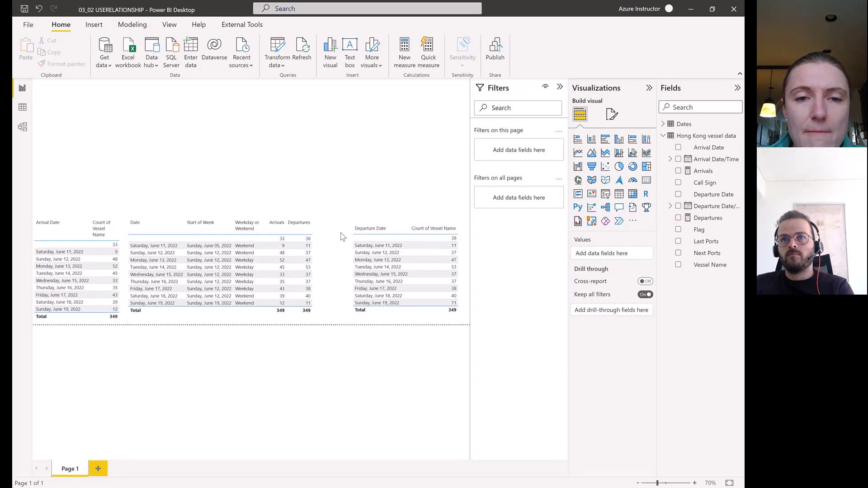
pyautogui.click(329, 259)
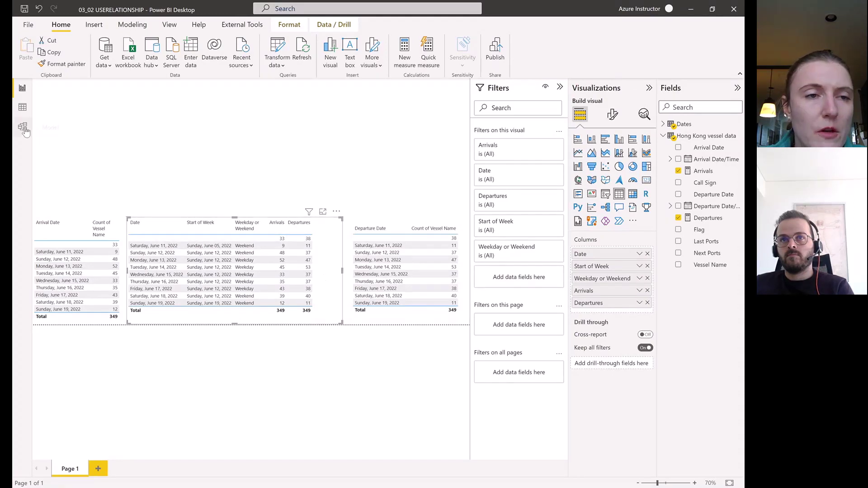
pyautogui.click(24, 93)
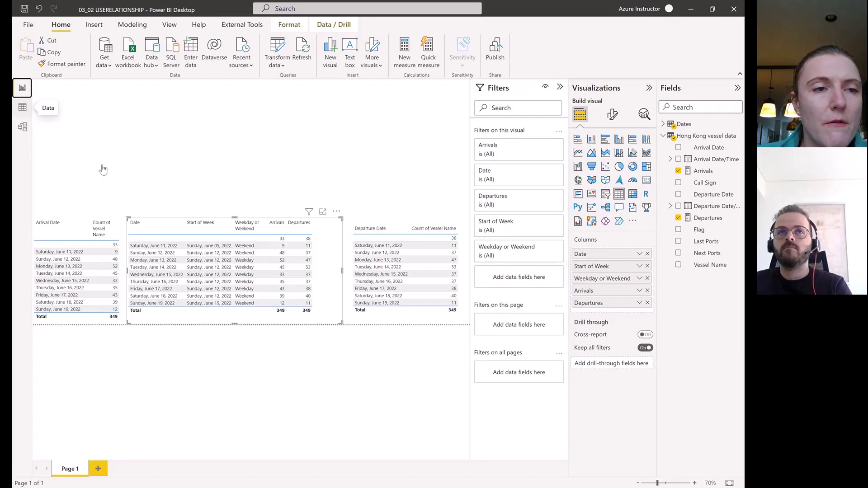
pyautogui.click(22, 108)
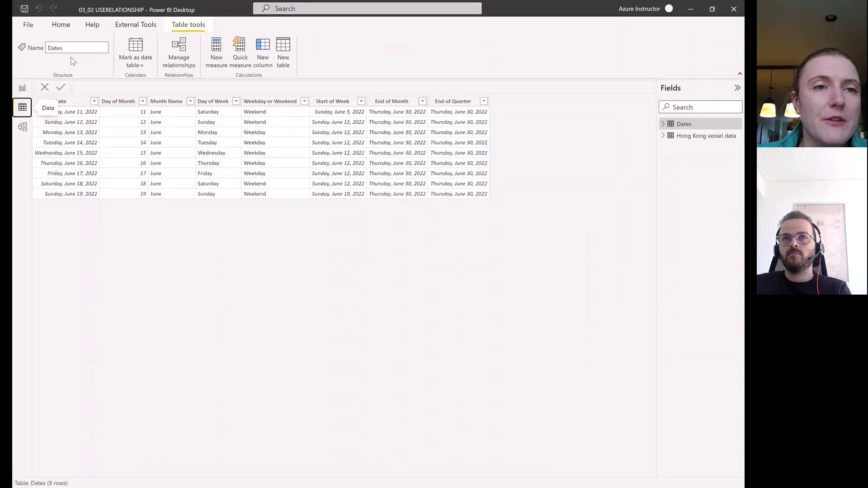
# Step: Review the global preview features in the program options, then close the dialog
pyautogui.click(28, 24)
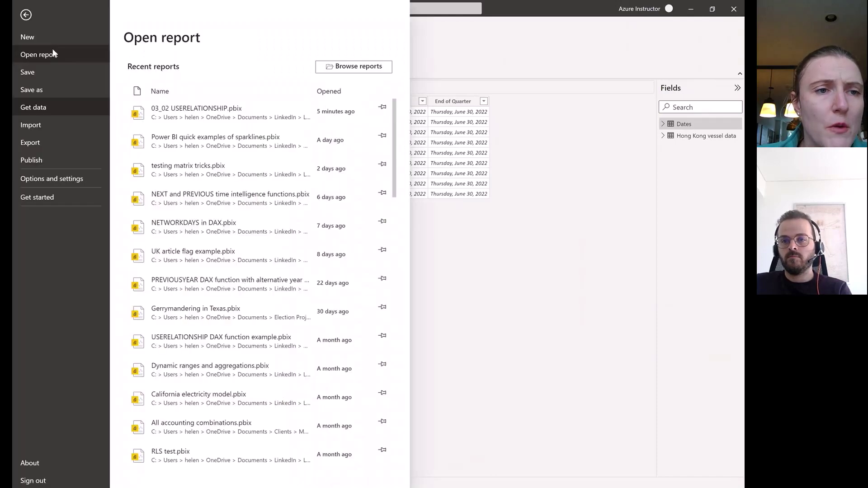
pyautogui.click(52, 177)
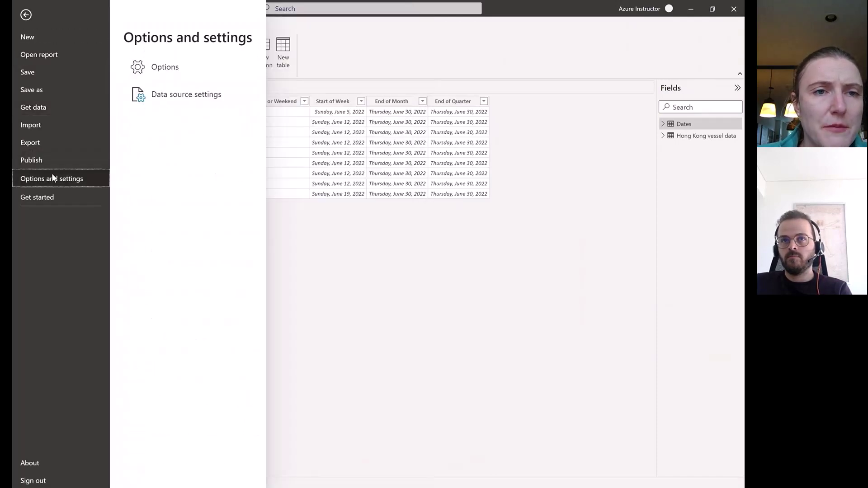
pyautogui.click(219, 72)
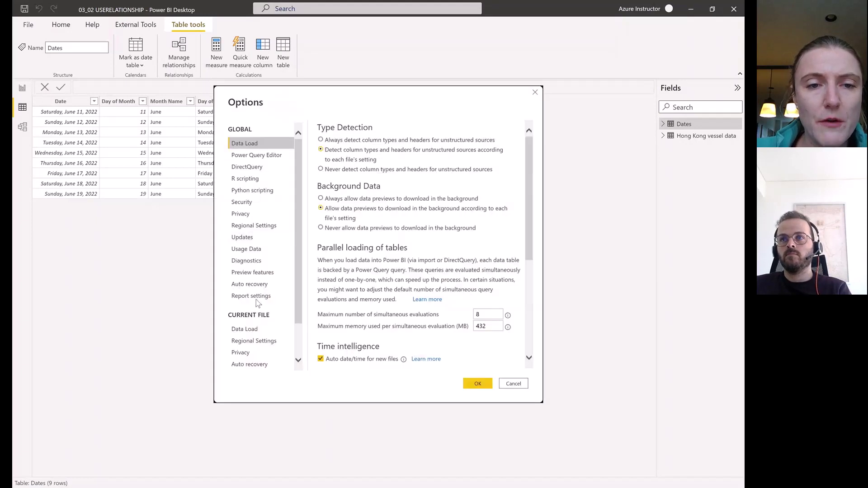
pyautogui.click(256, 273)
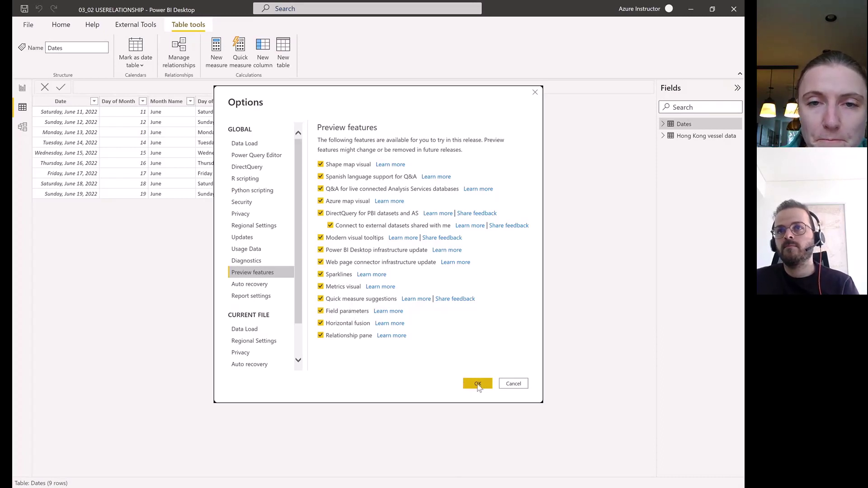
pyautogui.click(535, 93)
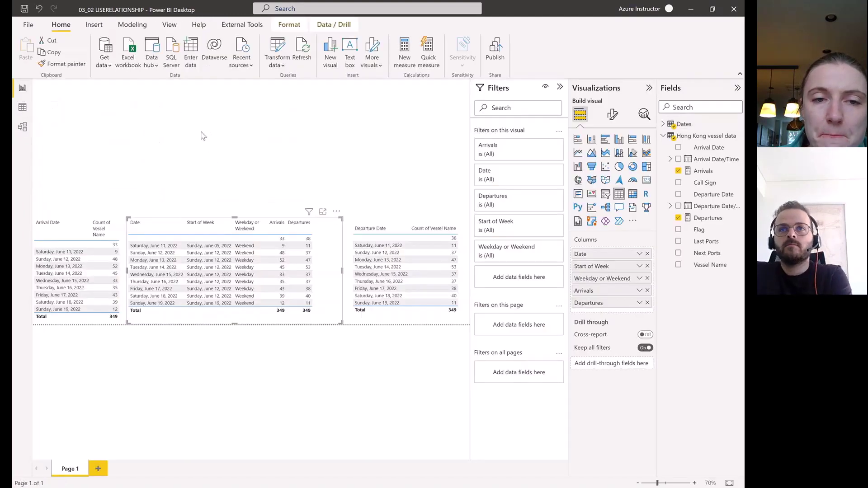
# Step: Create a table visual of Next Ports above the Arrivals and Departures table and extend its height down to that table
pyautogui.click(206, 190)
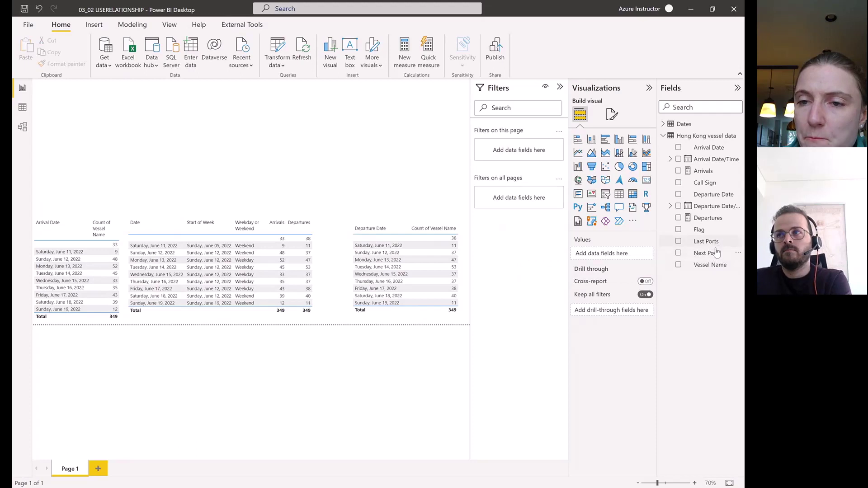
pyautogui.moveTo(715, 253); pyautogui.dragTo(304, 128)
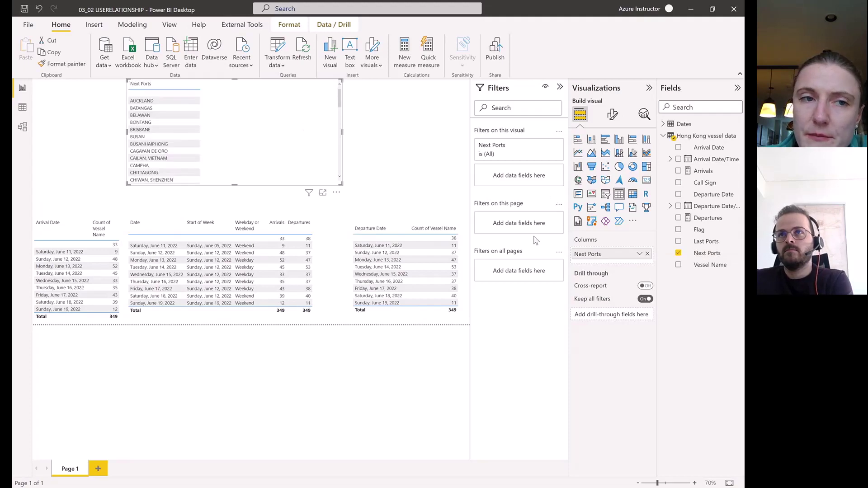
pyautogui.moveTo(235, 186); pyautogui.dragTo(235, 213)
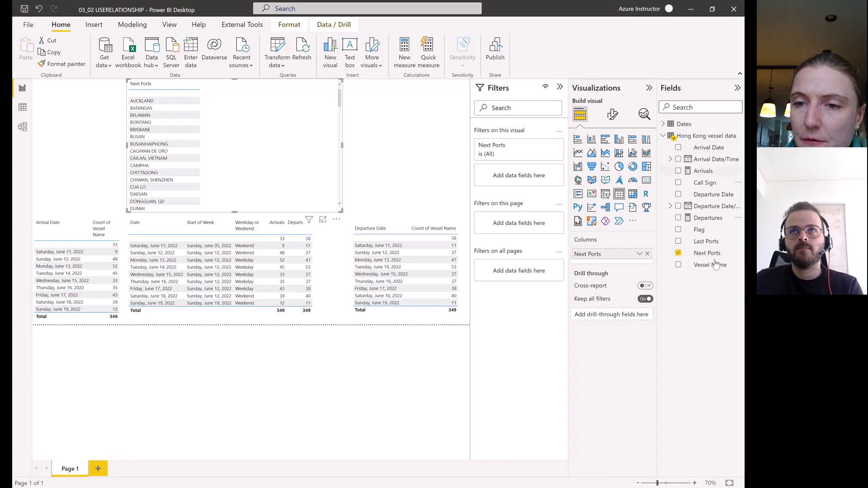
# Step: Add Vessel Name to the Next Ports table, summarize it as Count, and sort the table by that count in descending order
pyautogui.moveTo(715, 264); pyautogui.dragTo(651, 265)
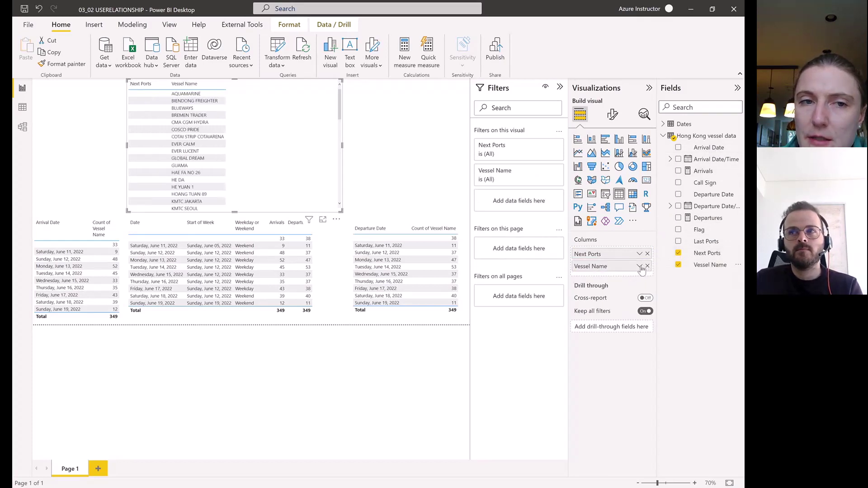
pyautogui.click(640, 267)
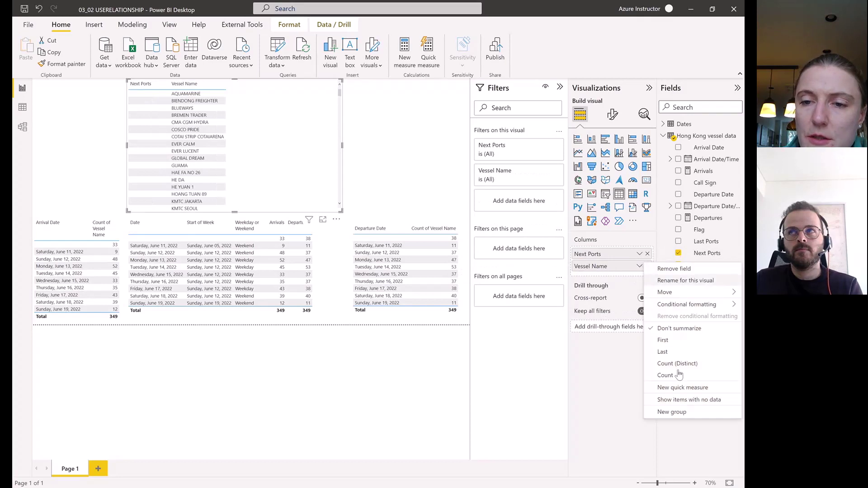
pyautogui.click(679, 375)
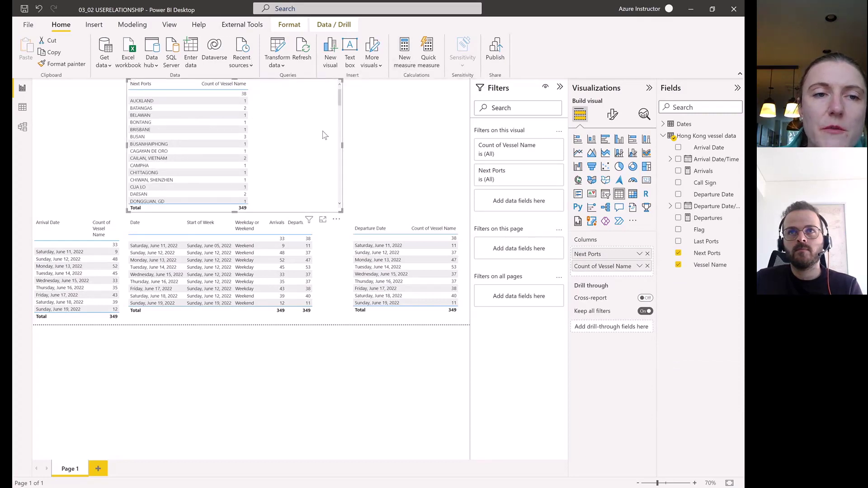
pyautogui.moveTo(340, 100); pyautogui.dragTo(340, 116)
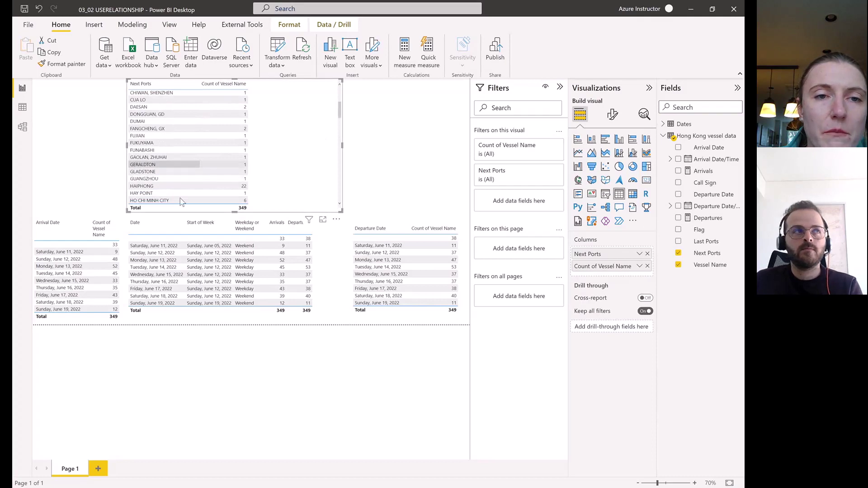
pyautogui.click(234, 88)
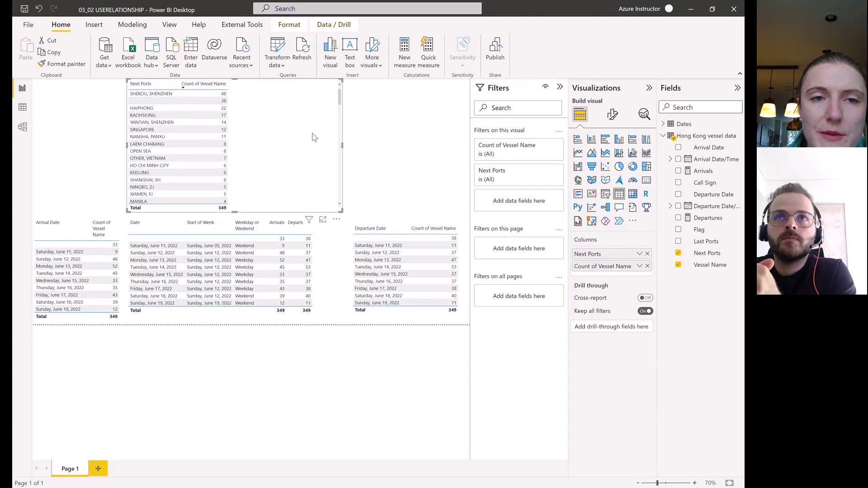
# Step: Start adding a sparkline based on the vessel count in the Next Ports table
pyautogui.click(640, 267)
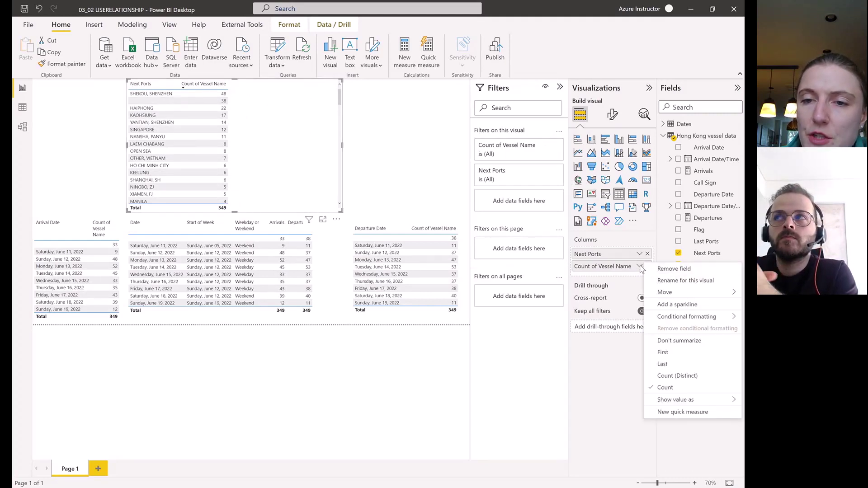
pyautogui.click(679, 310)
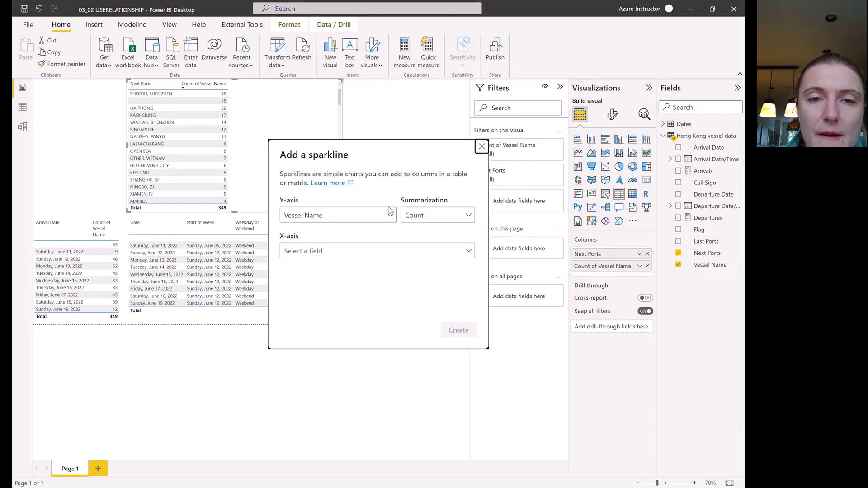
pyautogui.click(353, 218)
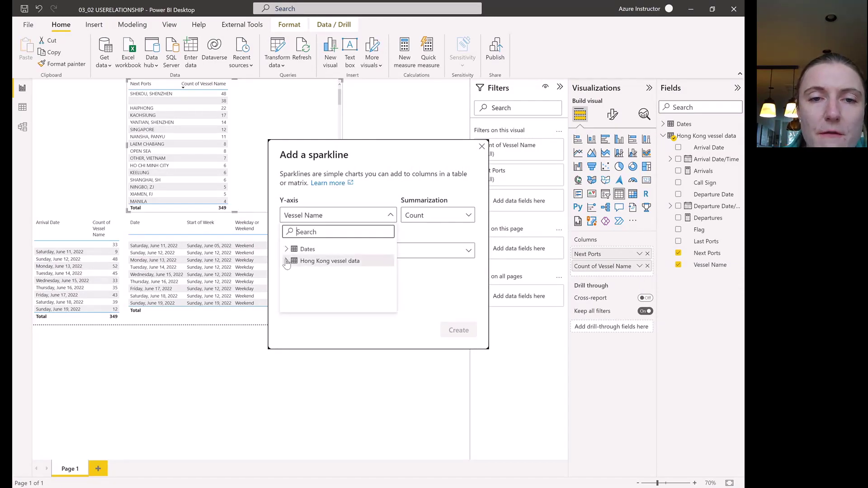
pyautogui.click(322, 231)
pyautogui.write('vesss')
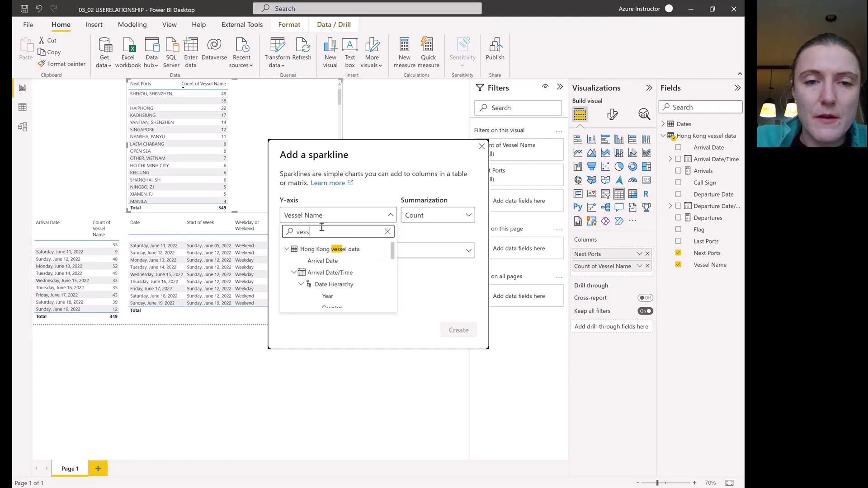
pyautogui.press('BackSpace')
pyautogui.press('BackSpace')
pyautogui.press('BackSpace')
pyautogui.press('BackSpace')
pyautogui.press('BackSpace')
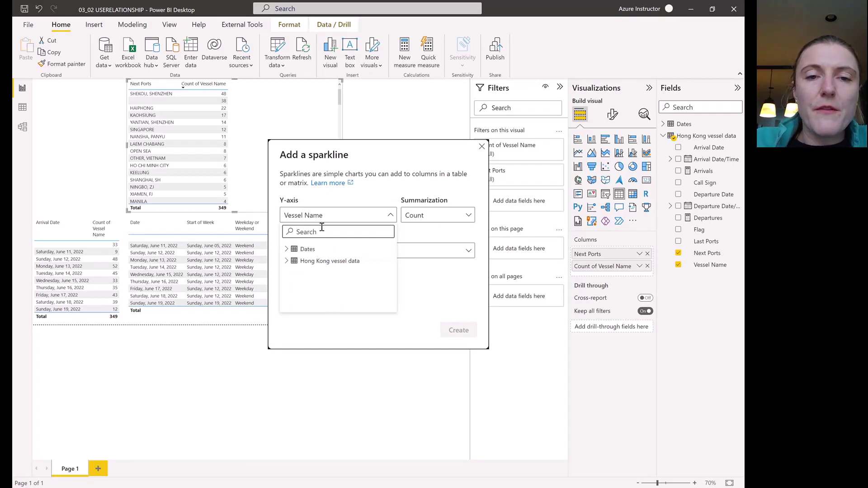
pyautogui.click(394, 178)
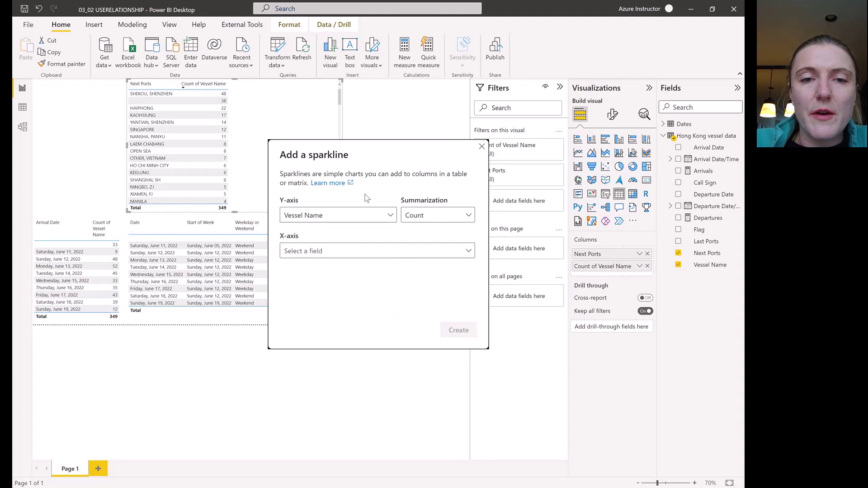
# Step: Create the sparkline with Departure Date/Time from Hong Kong vessel data as its X-axis, counting Vessel Name
pyautogui.click(330, 251)
pyautogui.click(286, 285)
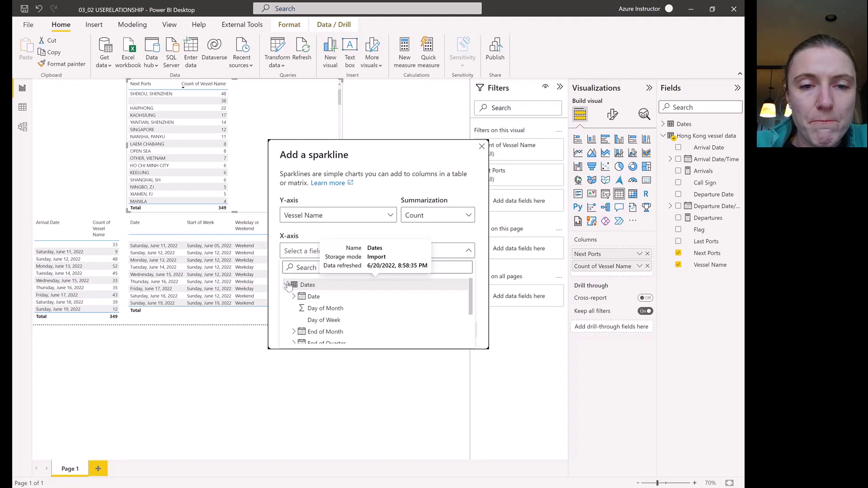
pyautogui.click(286, 285)
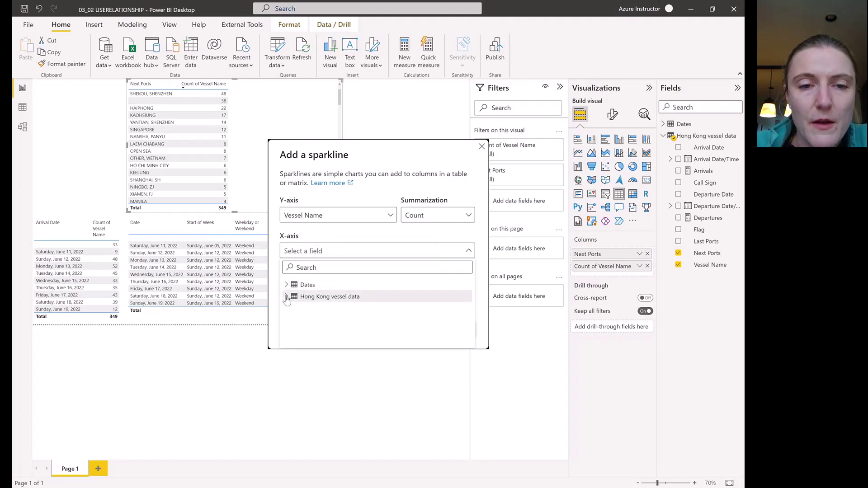
pyautogui.click(286, 297)
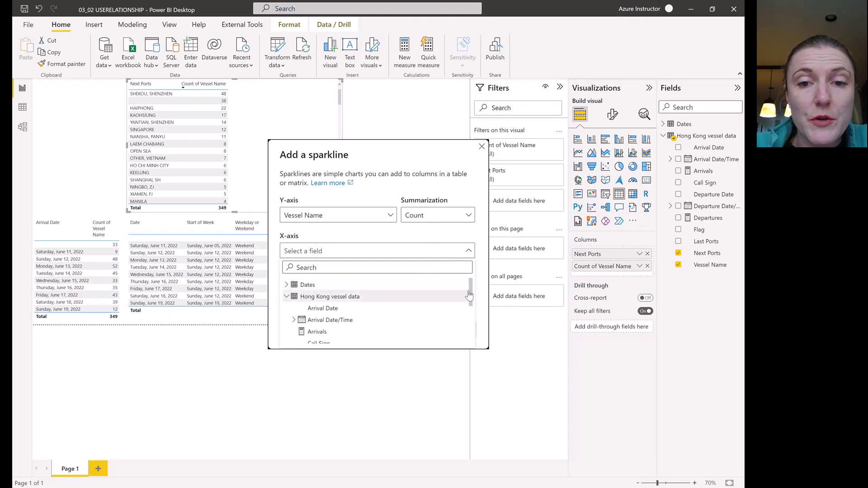
pyautogui.moveTo(469, 295); pyautogui.dragTo(468, 317)
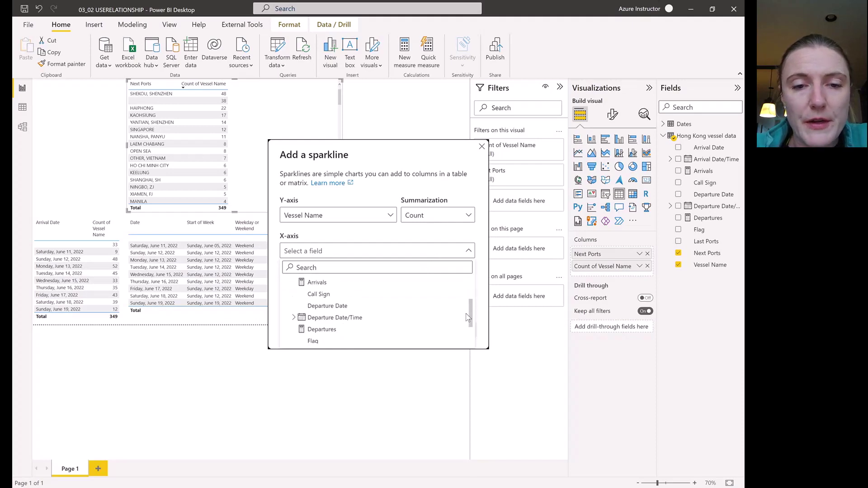
pyautogui.click(345, 319)
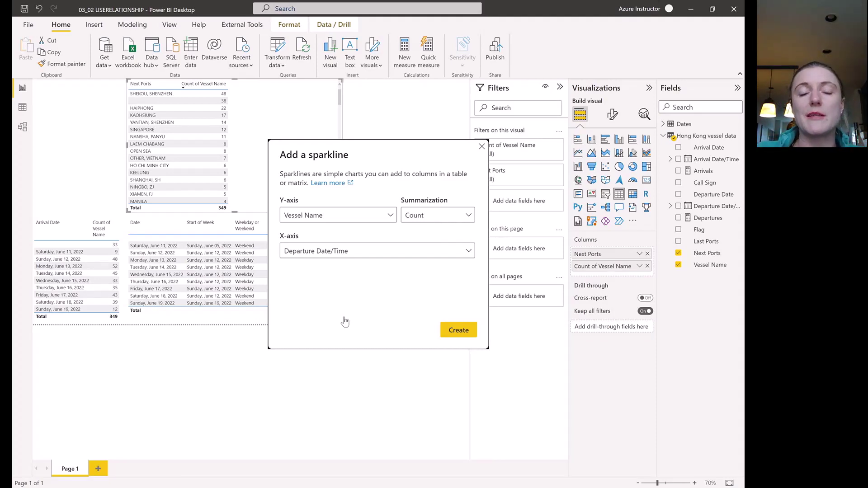
pyautogui.click(465, 333)
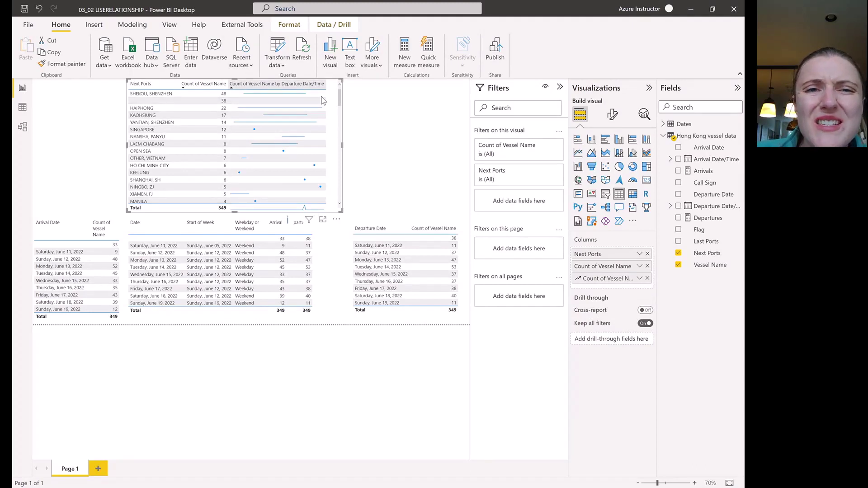
# Step: Narrow the sparkline column in the Next Ports table and review the sparklines down to the last ports
pyautogui.moveTo(325, 85); pyautogui.dragTo(278, 88)
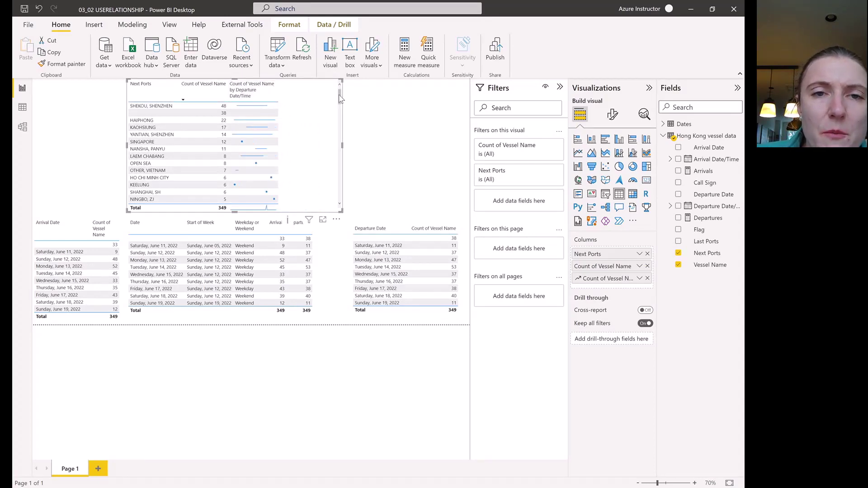
pyautogui.moveTo(340, 97); pyautogui.dragTo(331, 134)
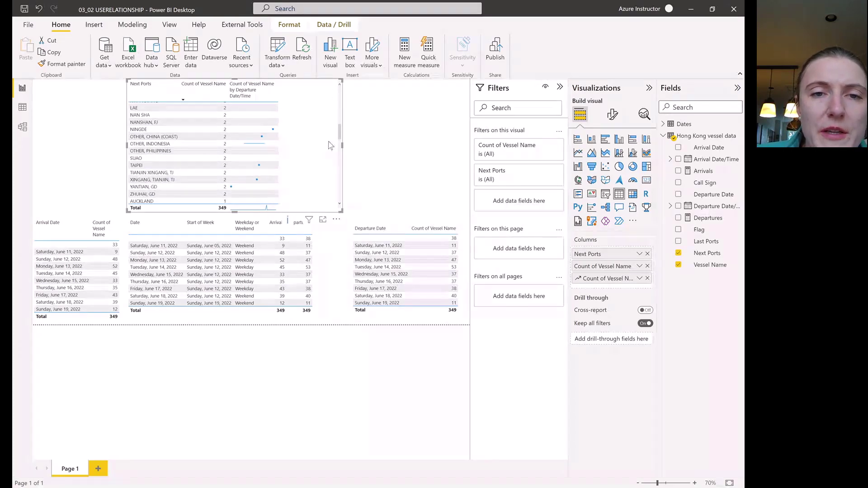
pyautogui.moveTo(340, 134); pyautogui.dragTo(338, 200)
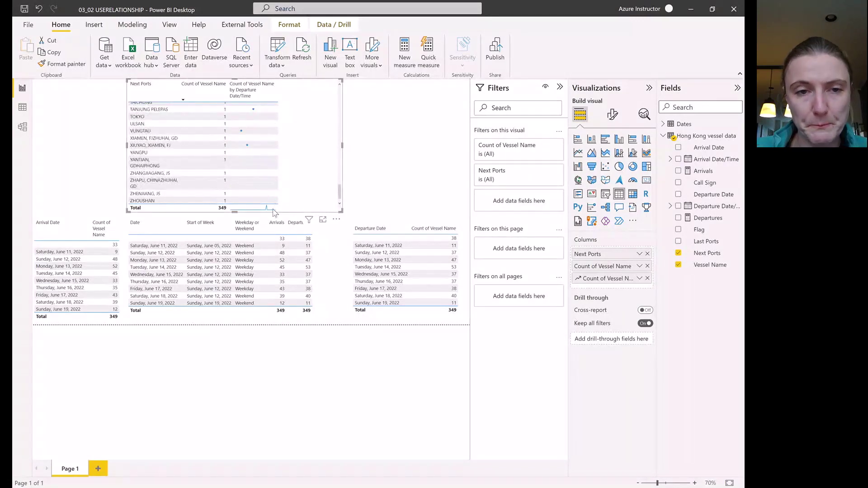
pyautogui.click(338, 259)
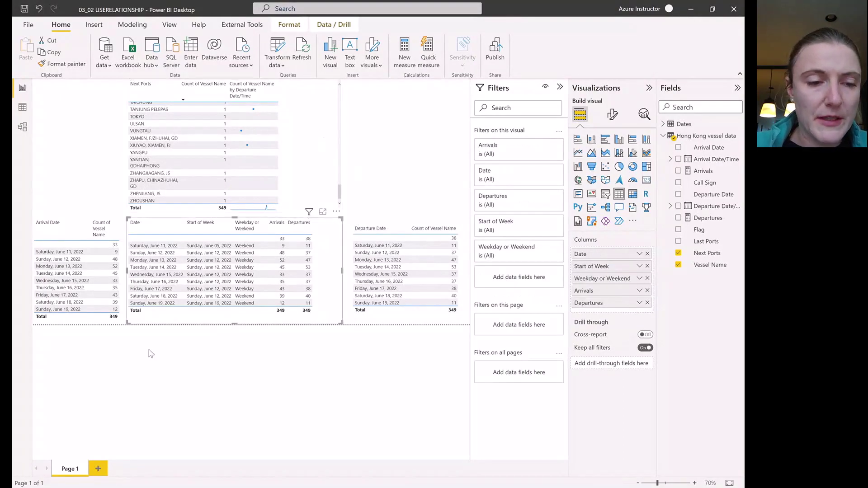
# Step: Duplicate the report page Page 1
pyautogui.rightClick(66, 472)
pyautogui.click(110, 451)
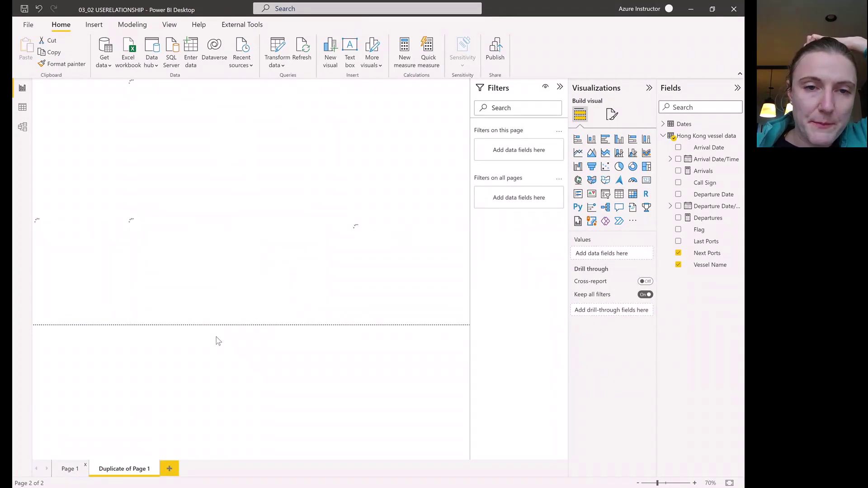
pyautogui.click(216, 361)
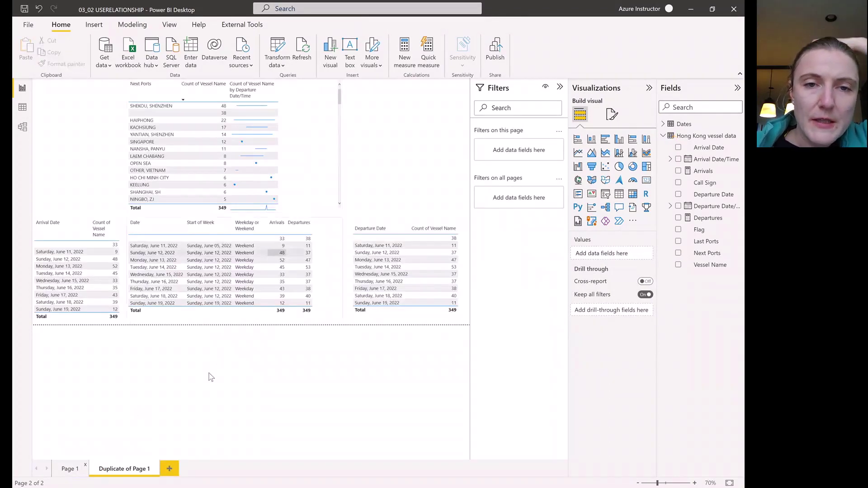
# Step: Delete the Next Ports, Departure Date and Arrival Date tables from the duplicated page, keeping the Arrivals and Departures table
pyautogui.click(328, 134)
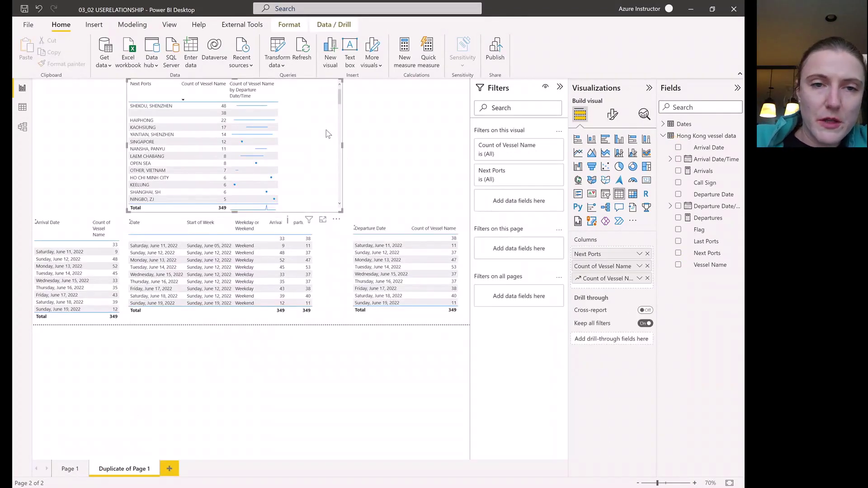
pyautogui.press('Delete')
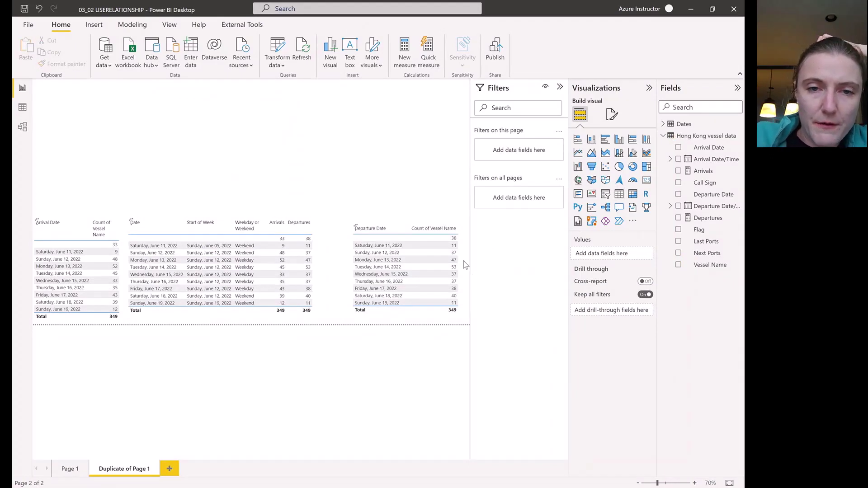
pyautogui.click(463, 261)
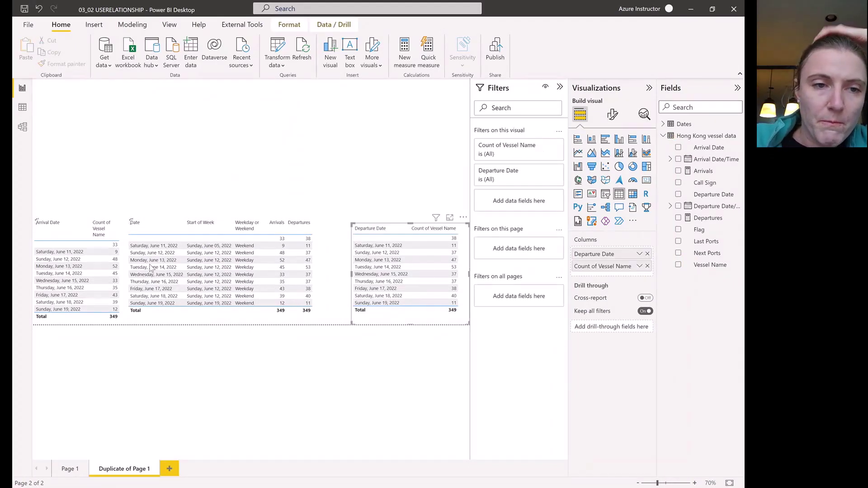
pyautogui.press('Delete')
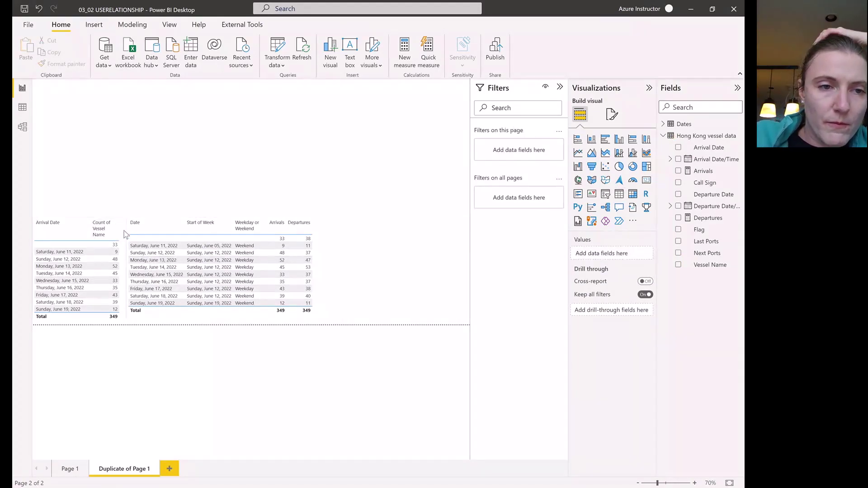
pyautogui.click(125, 234)
pyautogui.press('Delete')
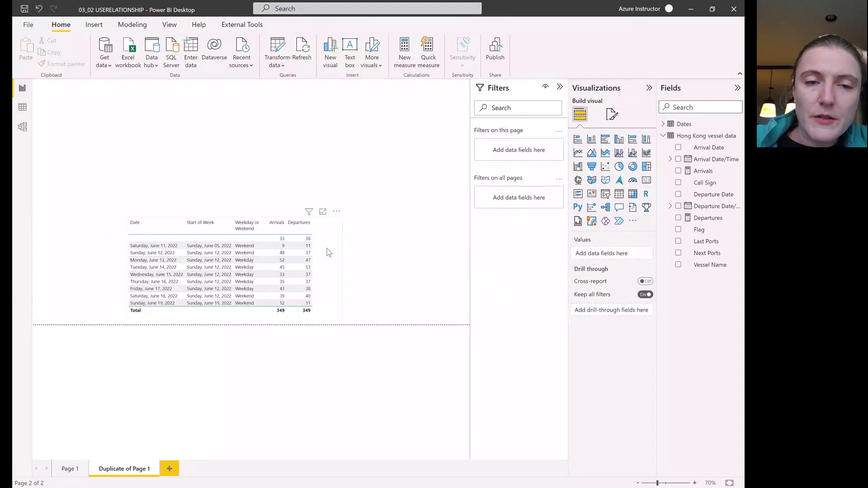
# Step: Start a new fields parameter, expand the Dates table in its field list, and name the parameter Date Label
pyautogui.click(329, 252)
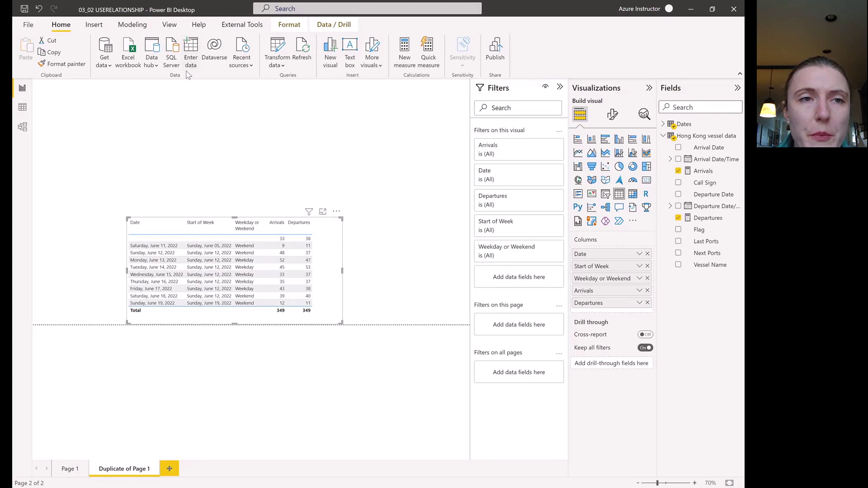
pyautogui.click(132, 25)
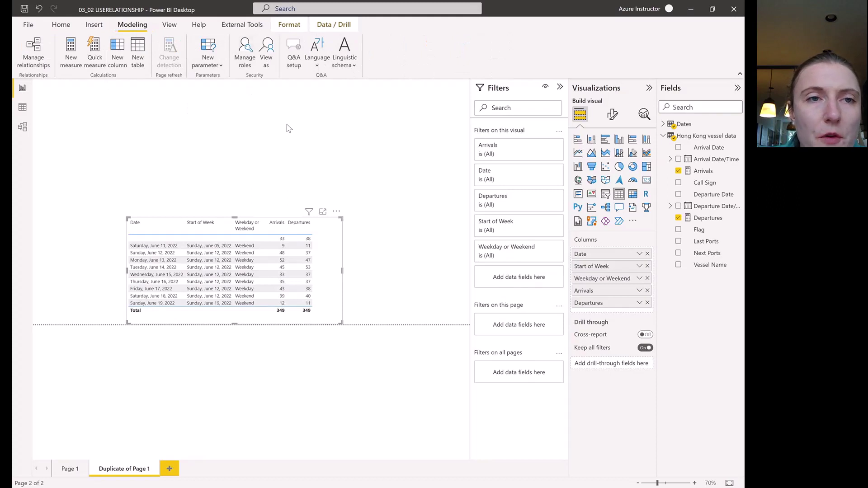
pyautogui.click(221, 67)
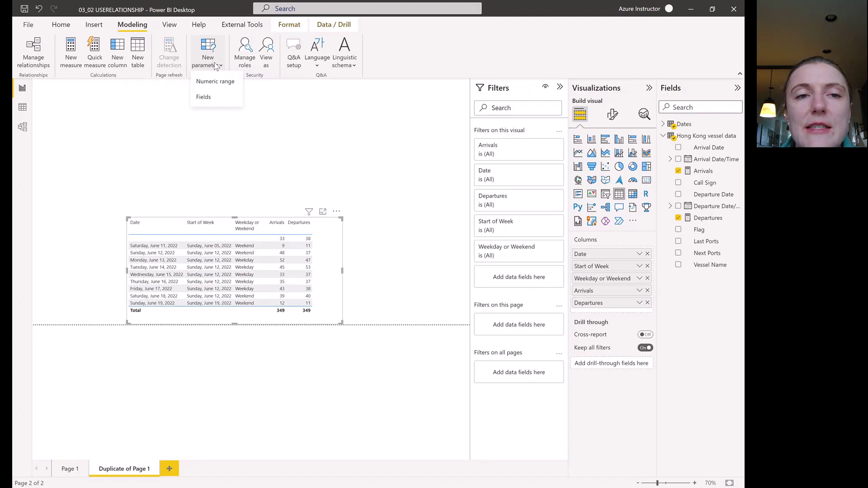
pyautogui.click(218, 98)
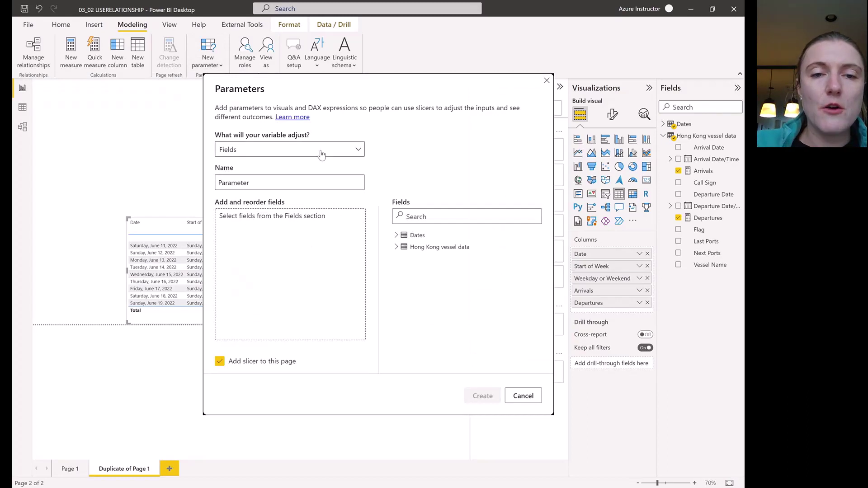
pyautogui.click(397, 235)
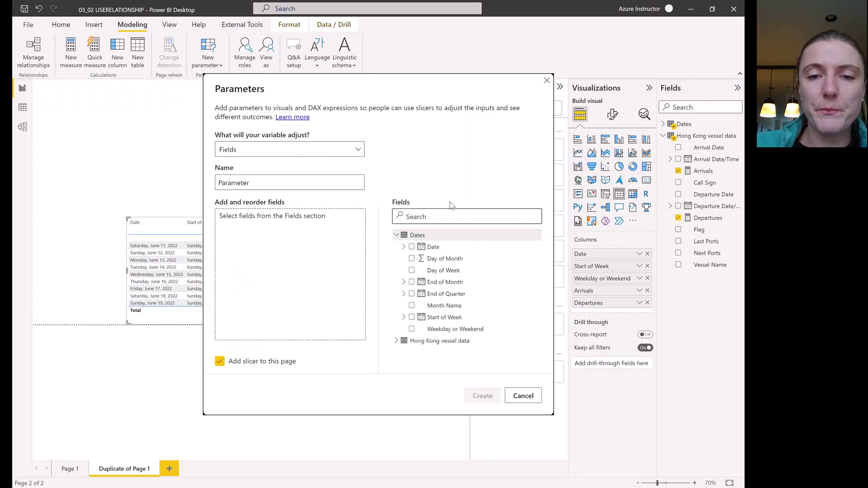
pyautogui.doubleClick(250, 184)
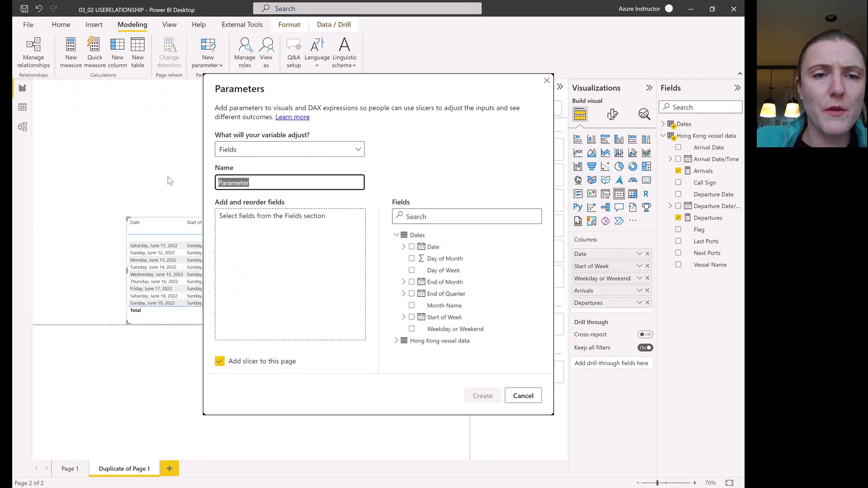
pyautogui.write('Date Label')
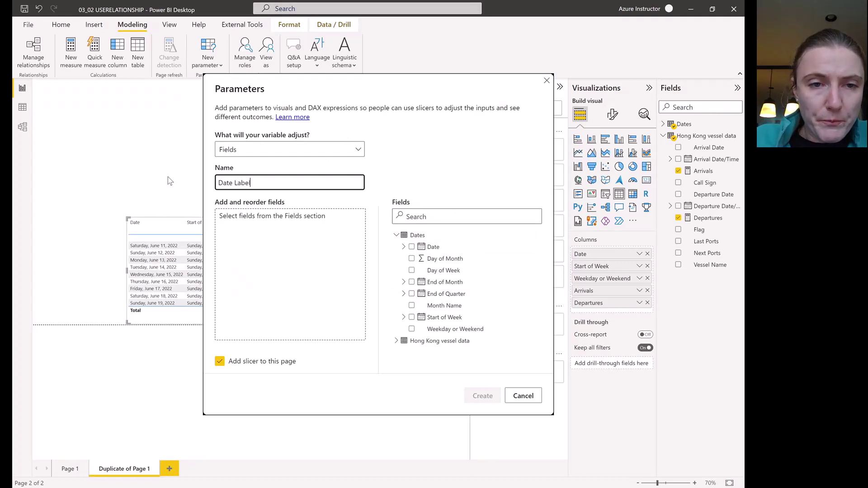
# Step: Add all eight Dates fields, from Date to Weekday or Weekend, to the Date Label parameter and create it with a slicer on the page
pyautogui.click(245, 218)
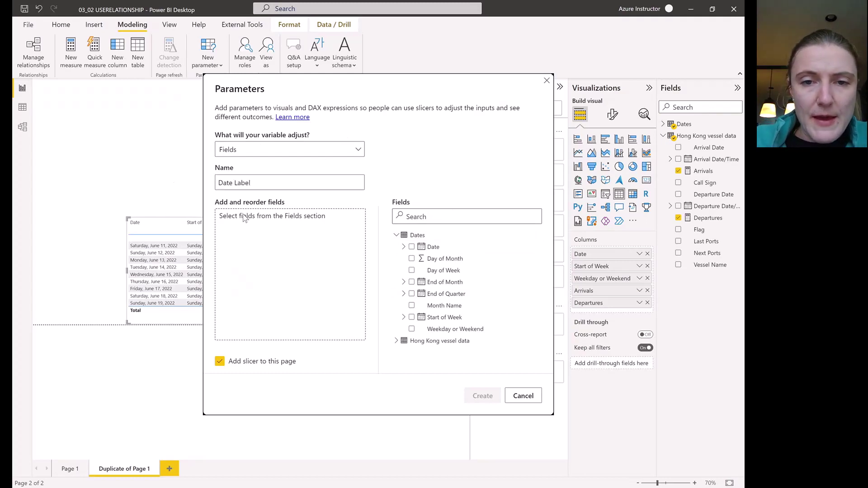
pyautogui.click(411, 248)
pyautogui.click(411, 259)
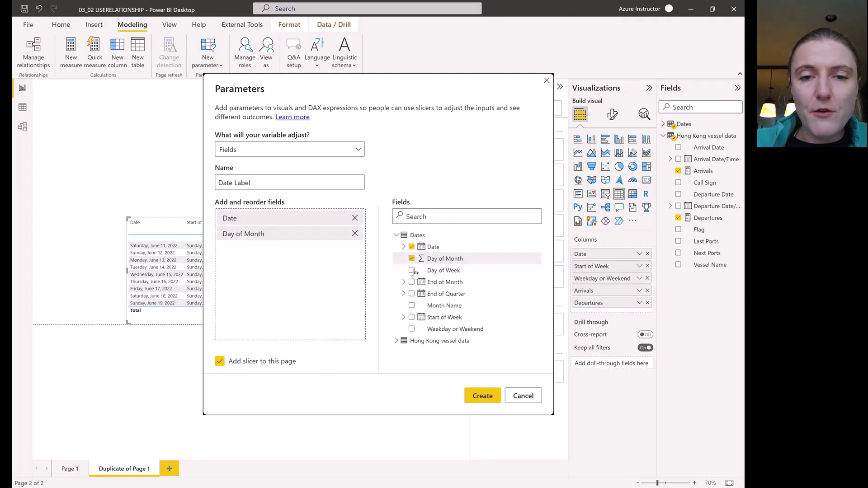
pyautogui.click(411, 270)
pyautogui.click(412, 282)
pyautogui.click(412, 294)
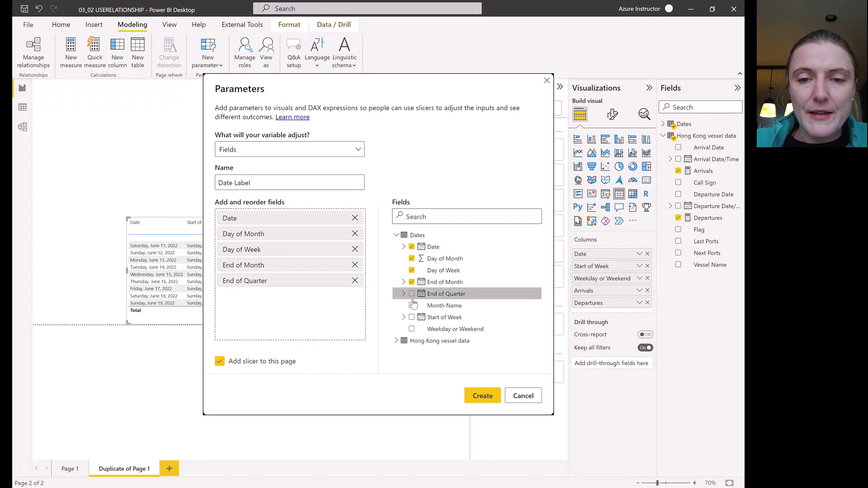
pyautogui.click(412, 306)
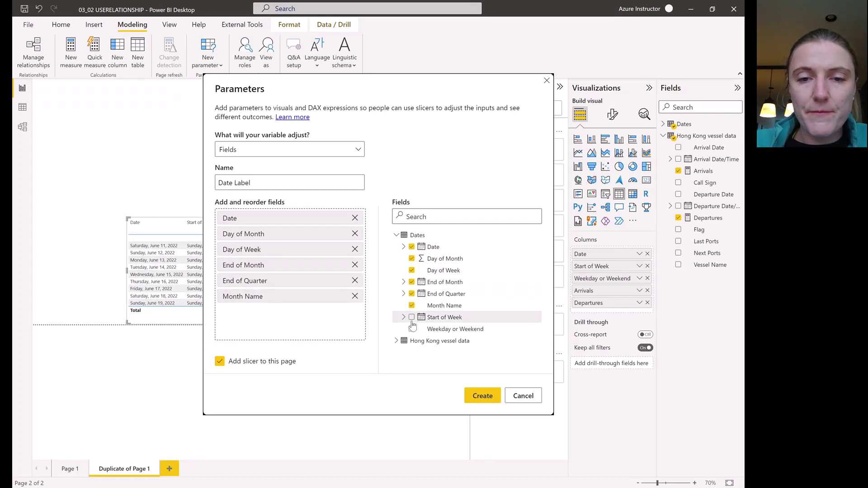
pyautogui.click(412, 317)
pyautogui.click(412, 329)
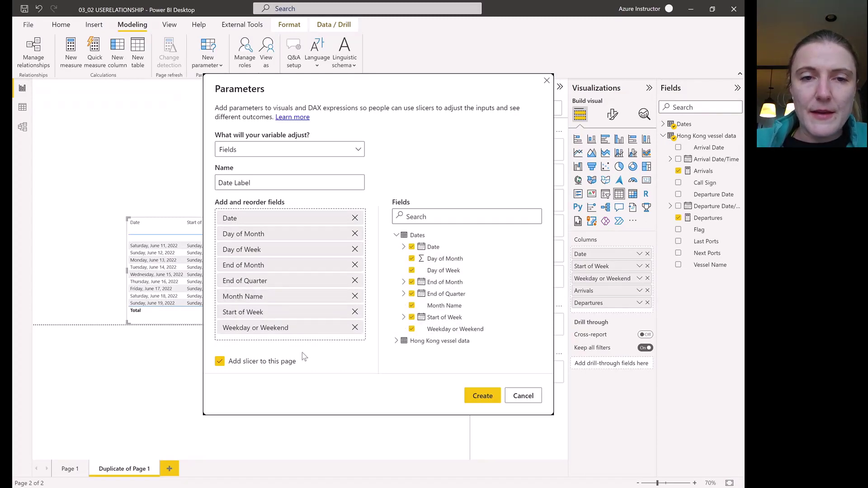
pyautogui.click(482, 396)
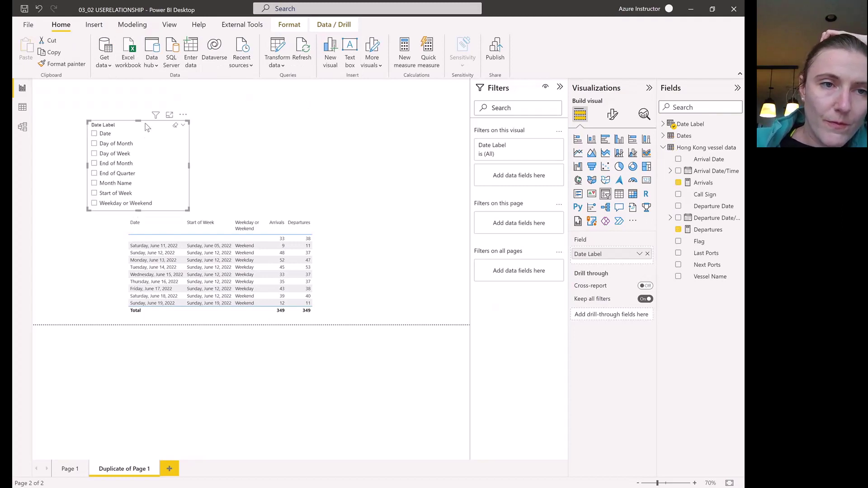
# Step: Move the Date Label slicer up to the top of the page, in line with the table's left edge, and make it taller
pyautogui.moveTo(145, 127); pyautogui.dragTo(188, 77)
pyautogui.moveTo(229, 172); pyautogui.dragTo(226, 154)
pyautogui.moveTo(178, 169); pyautogui.dragTo(183, 194)
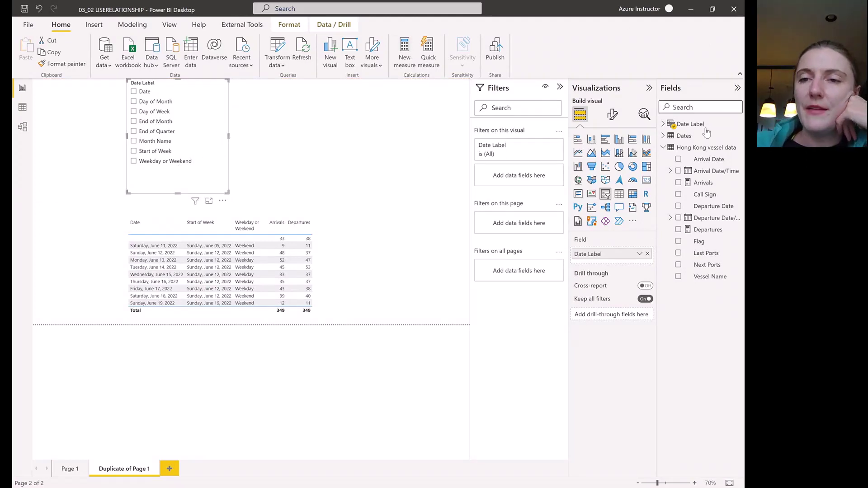
# Step: Examine the Date Label parameter's DAX definition and its table rows, and return to the report page
pyautogui.click(696, 125)
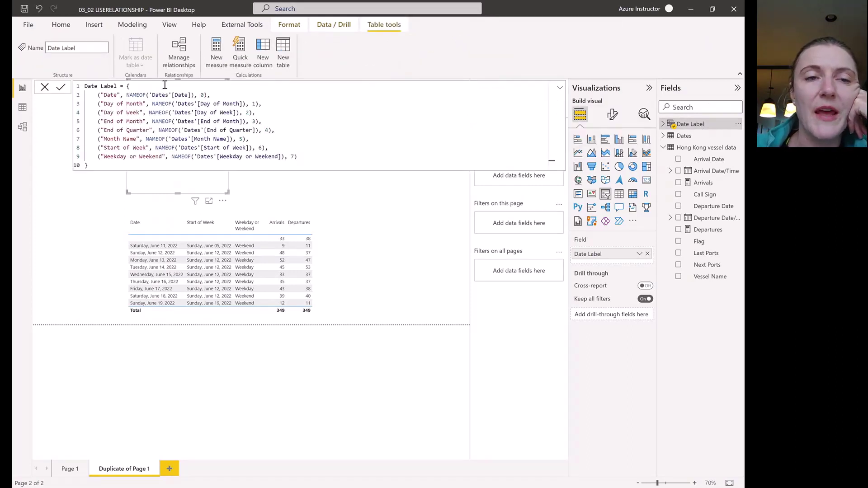
pyautogui.click(97, 166)
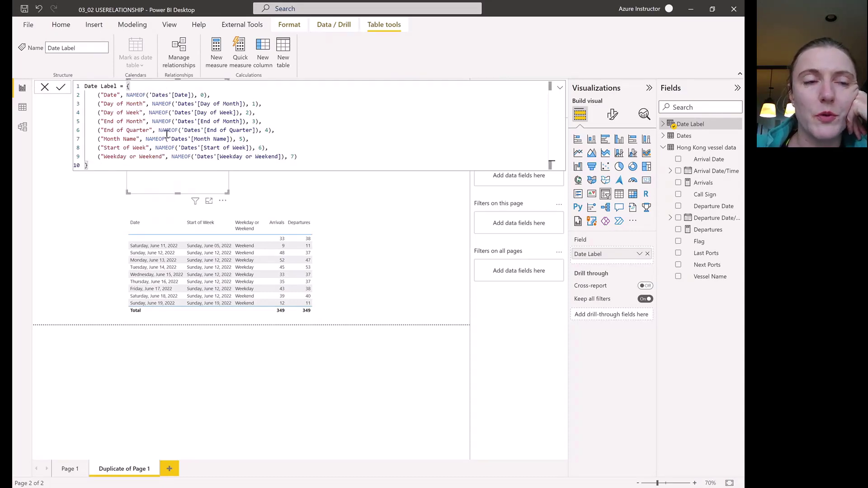
pyautogui.click(23, 108)
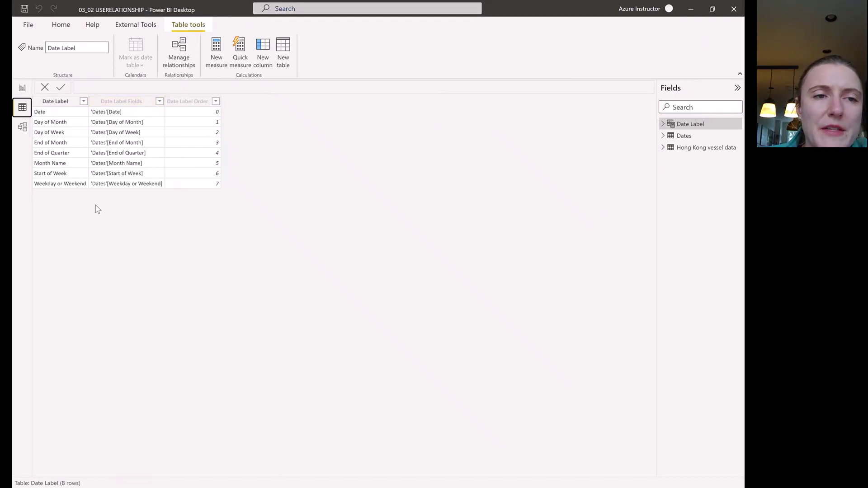
pyautogui.click(23, 91)
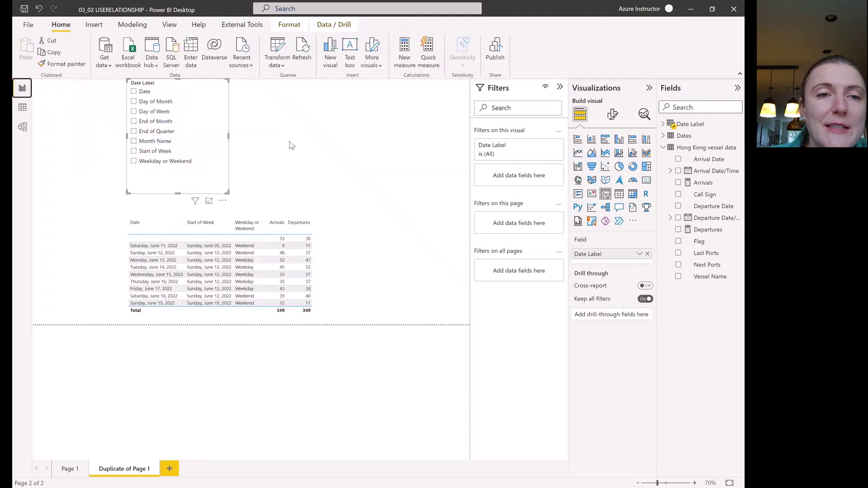
# Step: Replace the Date, Start of Week and Weekday or Weekend columns in the Arrivals and Departures table with the Date Label parameter
pyautogui.click(340, 273)
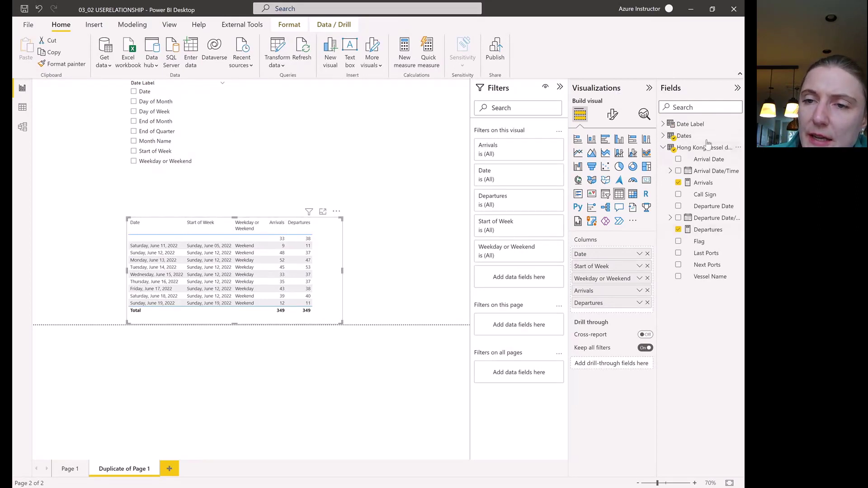
pyautogui.click(665, 135)
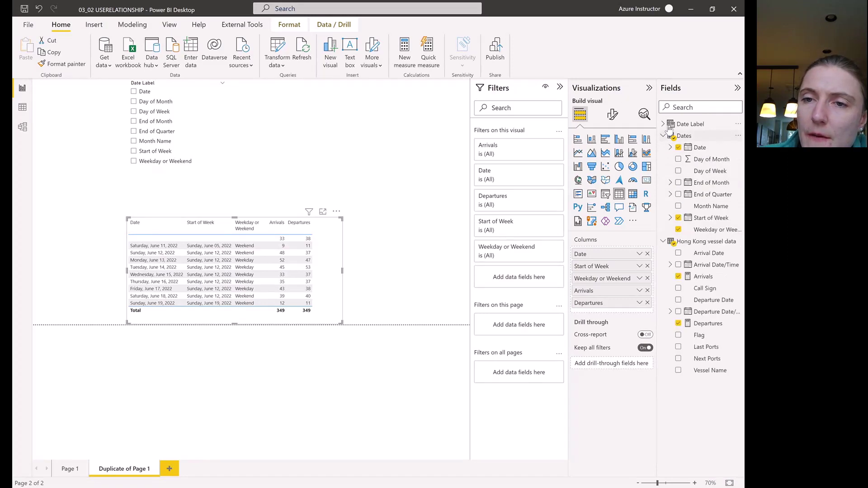
pyautogui.click(664, 136)
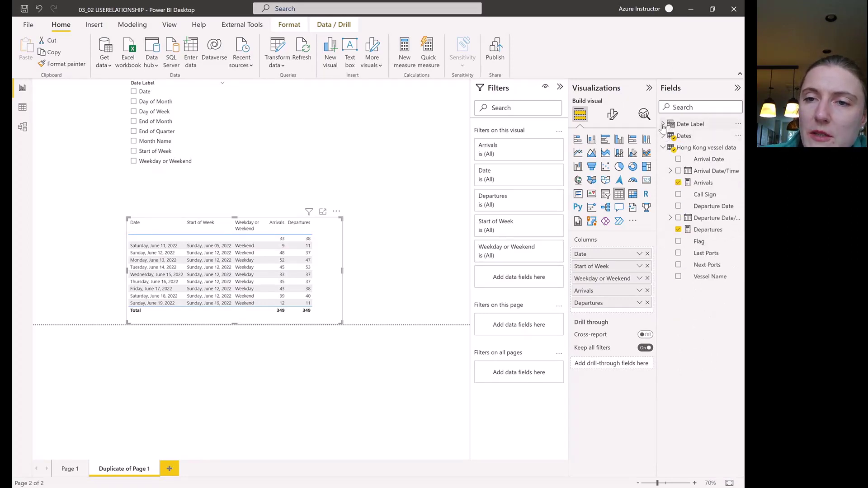
pyautogui.click(663, 124)
pyautogui.moveTo(714, 136); pyautogui.dragTo(613, 249)
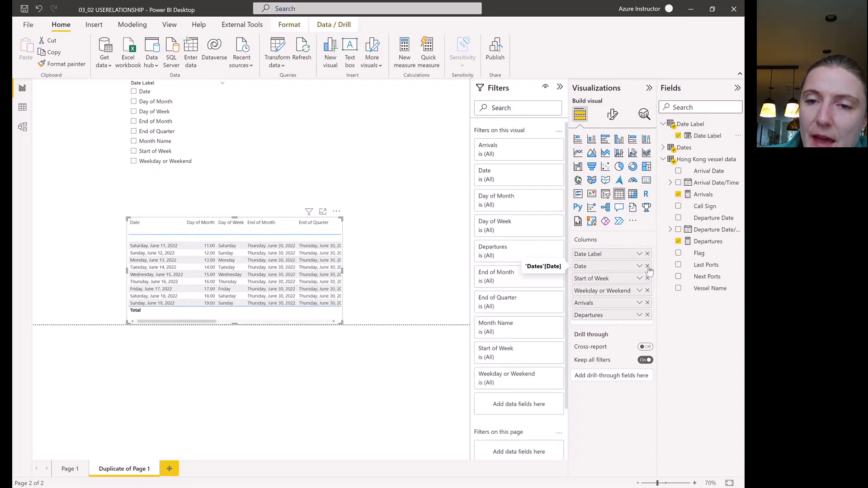
pyautogui.click(648, 266)
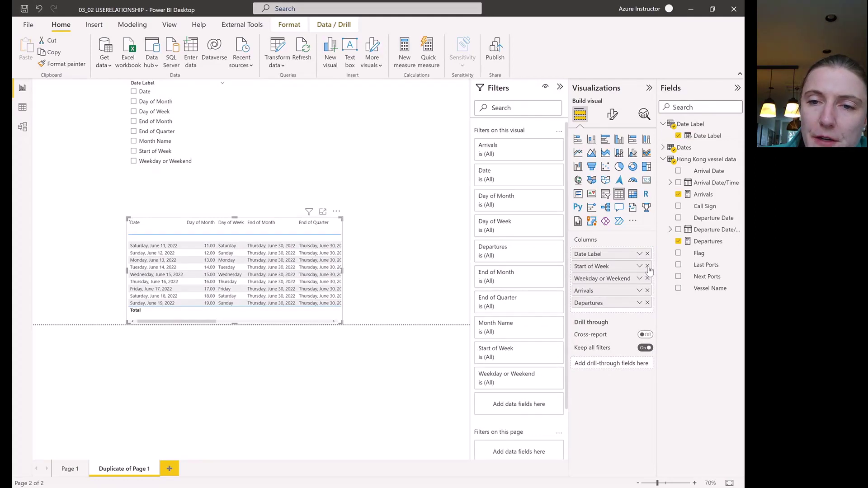
pyautogui.click(648, 266)
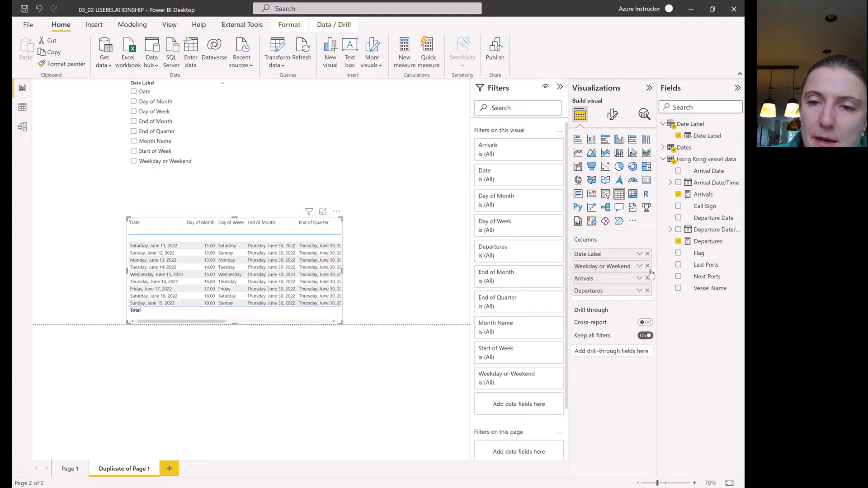
pyautogui.click(647, 267)
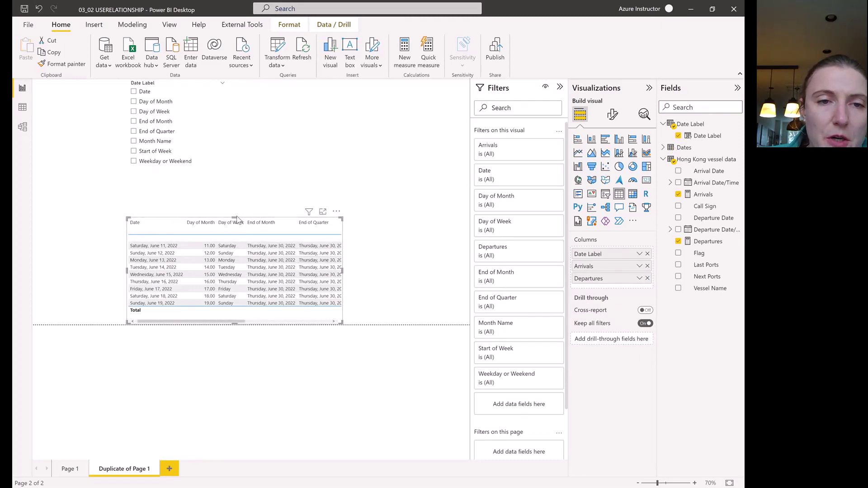
# Step: Enlarge the Arrivals and Departures table upward and to both sides until all its columns fit across the page
pyautogui.moveTo(232, 211); pyautogui.dragTo(233, 209)
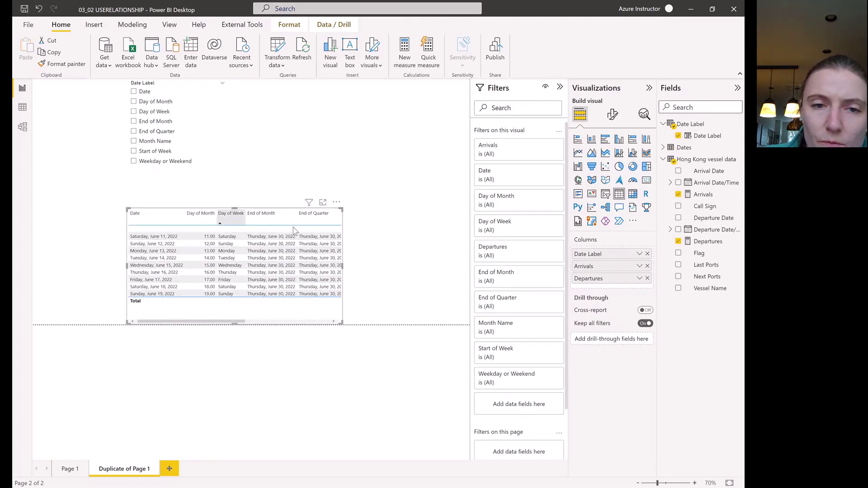
pyautogui.moveTo(342, 264); pyautogui.dragTo(457, 268)
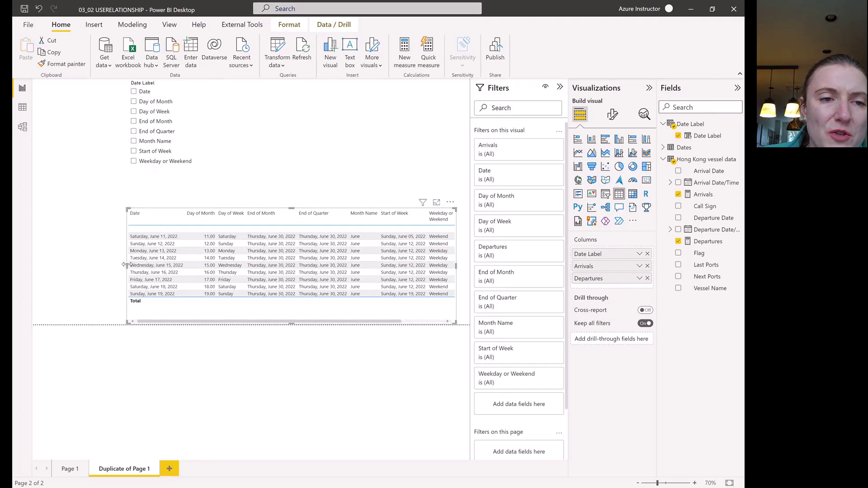
pyautogui.moveTo(30, 279); pyautogui.dragTo(33, 279)
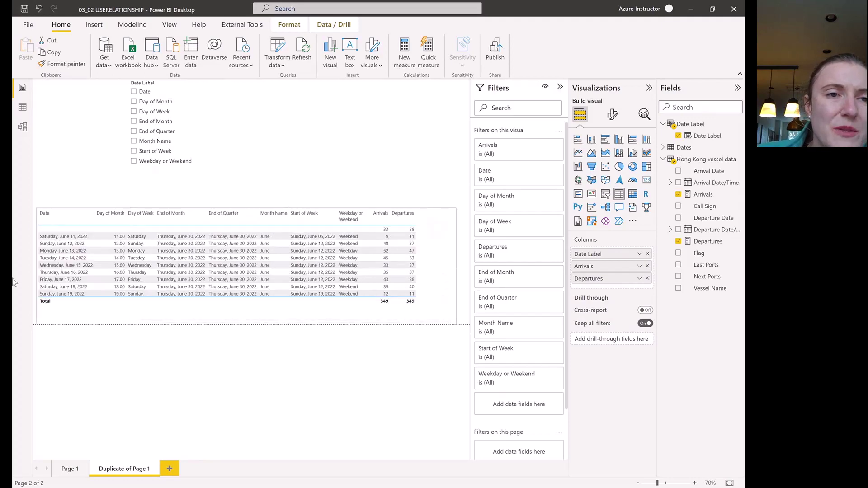
# Step: Choose Day of Month in the Date Label slicer and set the Dates table's Day of Month column to 0 decimal places
pyautogui.click(138, 95)
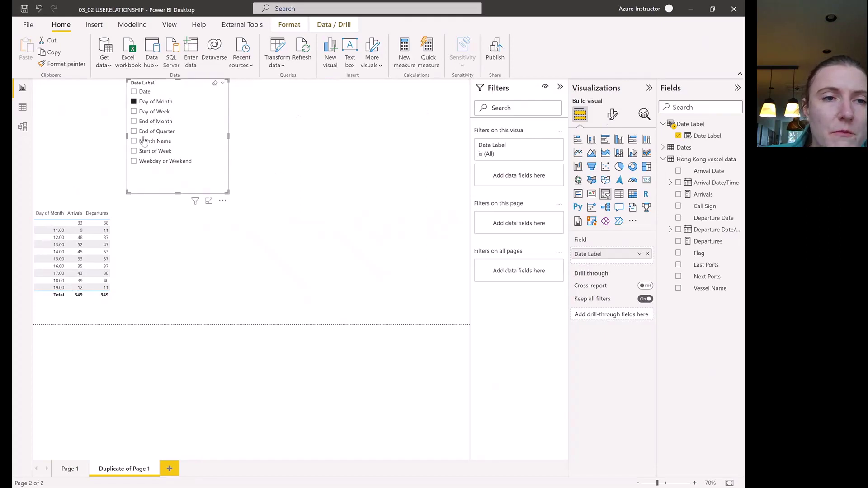
pyautogui.click(134, 111)
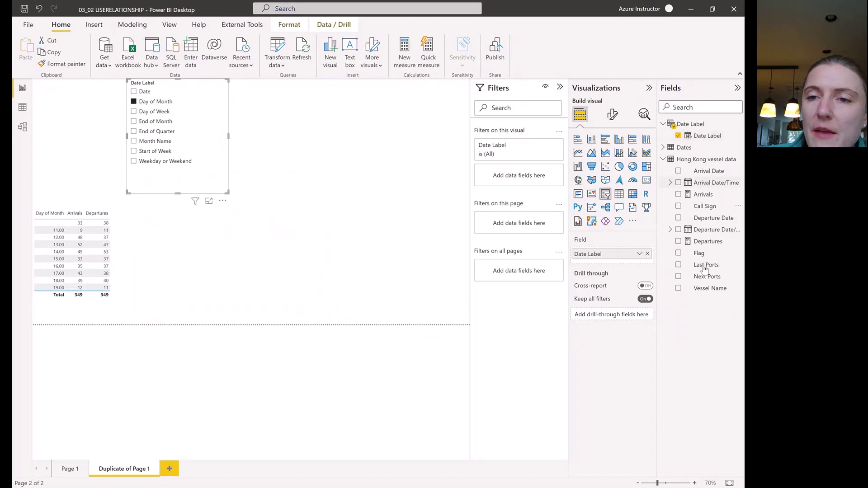
pyautogui.click(663, 149)
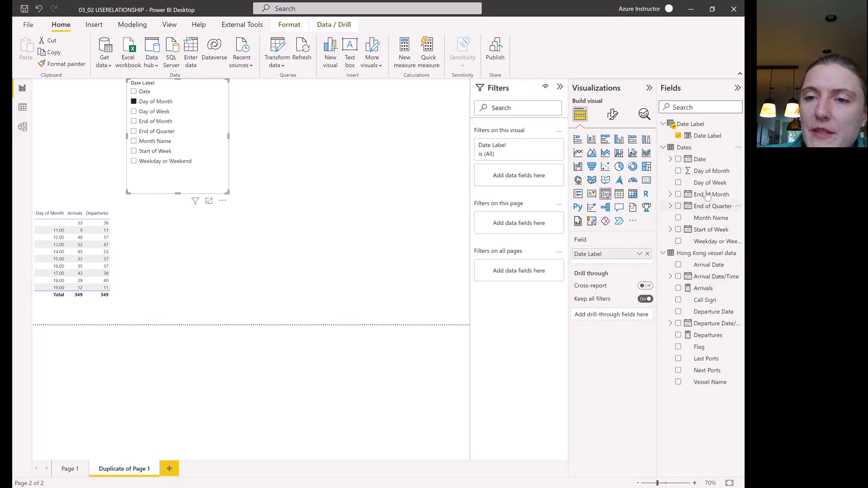
pyautogui.click(718, 171)
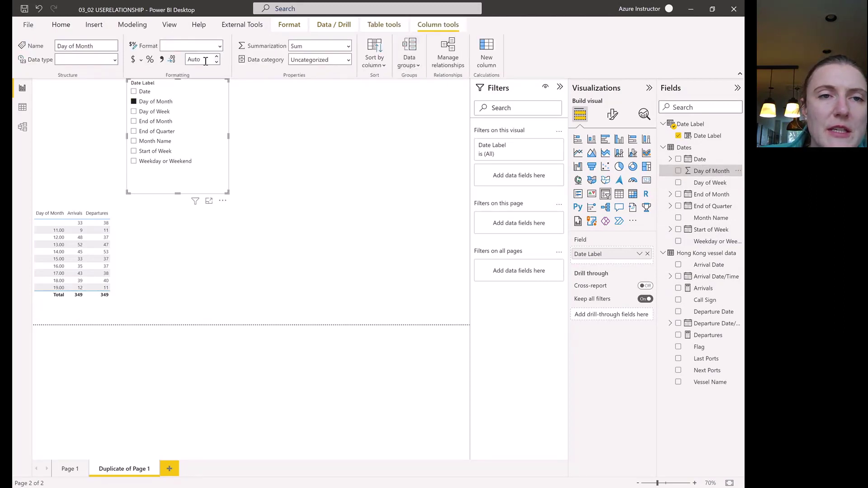
pyautogui.click(207, 62)
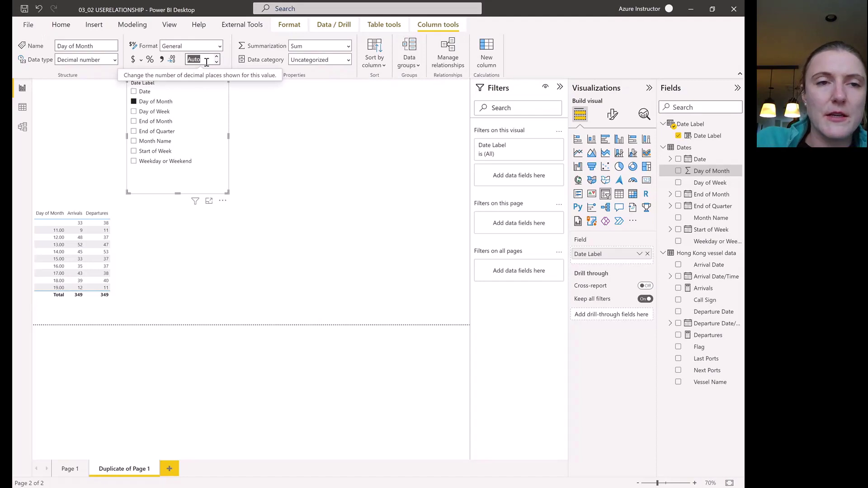
pyautogui.write('0')
pyautogui.hotkey('ctrl', 'z')
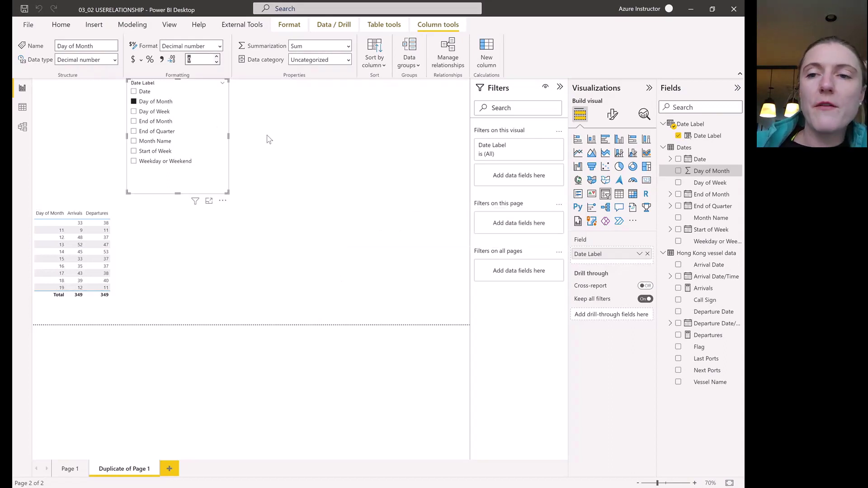
# Step: Switch the Date Label slicer to Day of Week so the table groups arrivals and departures by weekday
pyautogui.press('Escape')
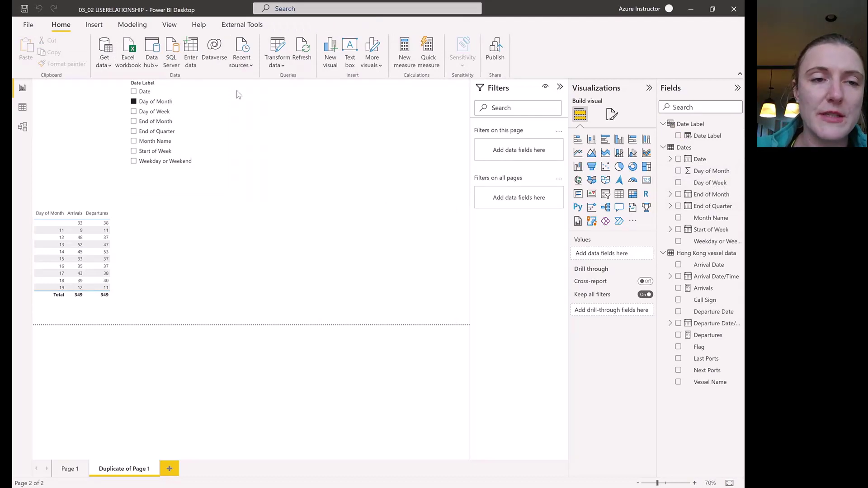
pyautogui.click(154, 255)
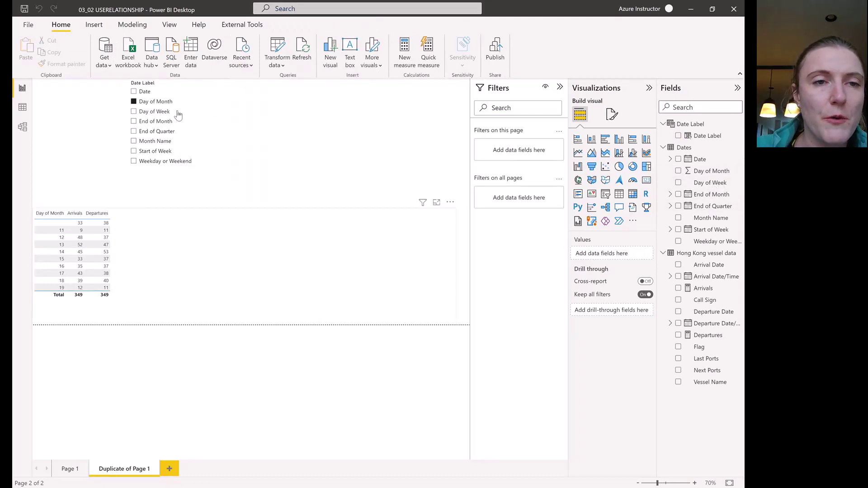
pyautogui.click(133, 112)
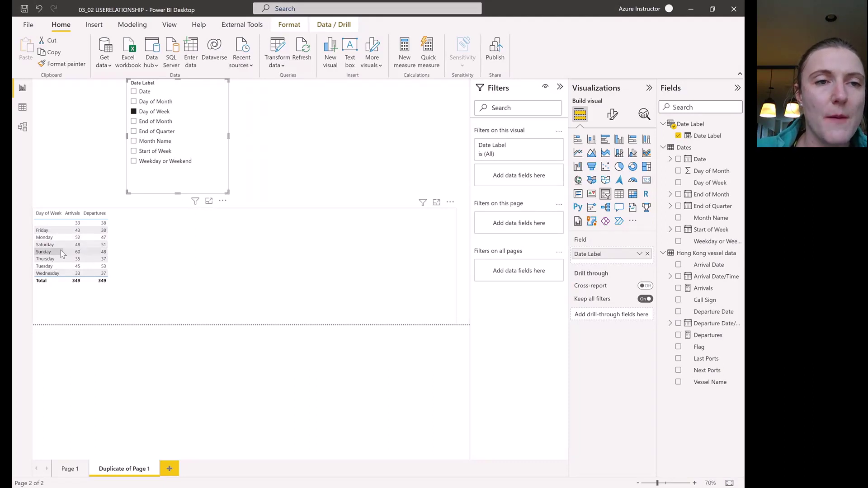
# Step: Show the data of the Dates table and examine its Month Name and Day of Week columns
pyautogui.click(22, 109)
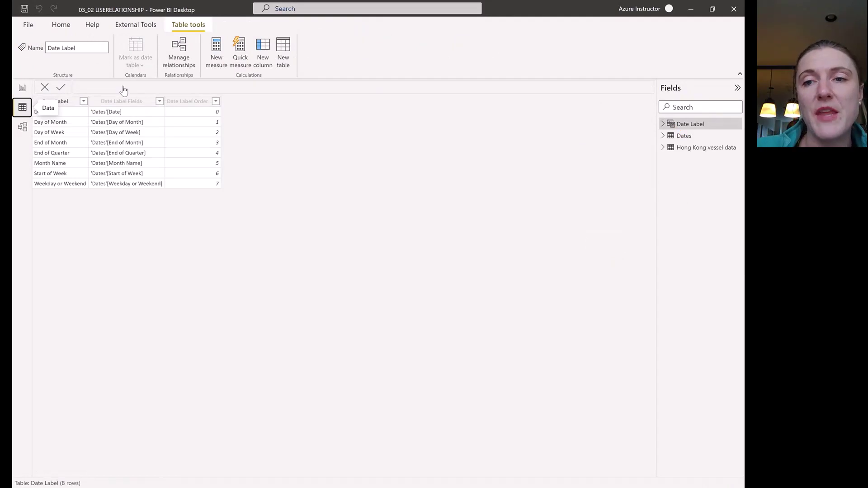
pyautogui.click(663, 136)
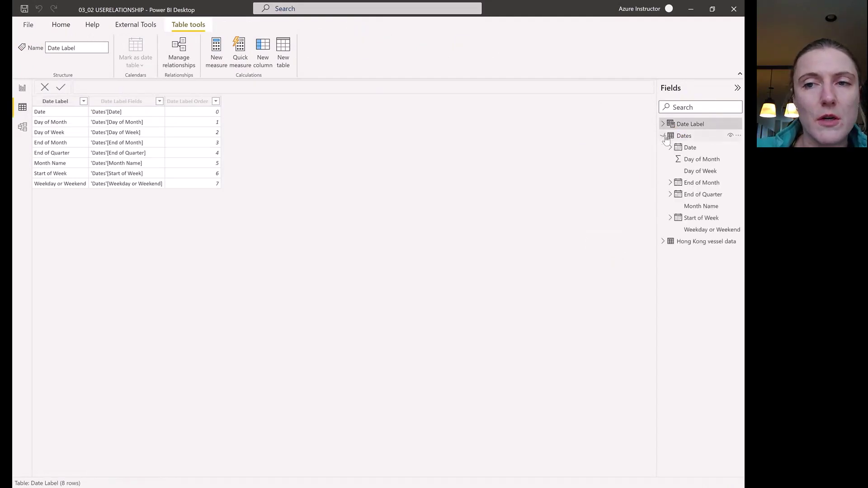
pyautogui.click(694, 137)
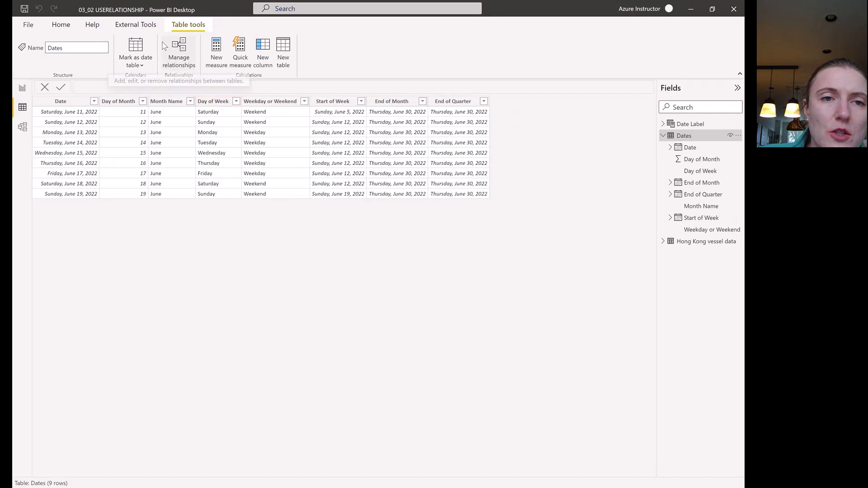
pyautogui.click(61, 24)
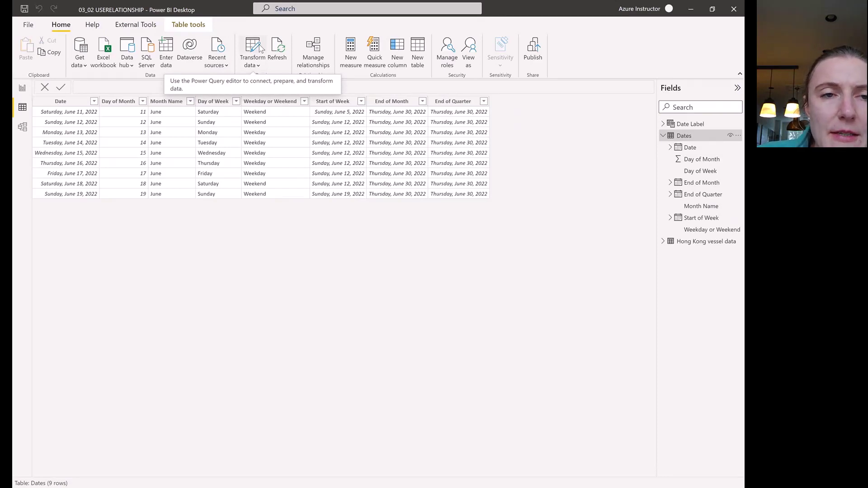
pyautogui.click(220, 103)
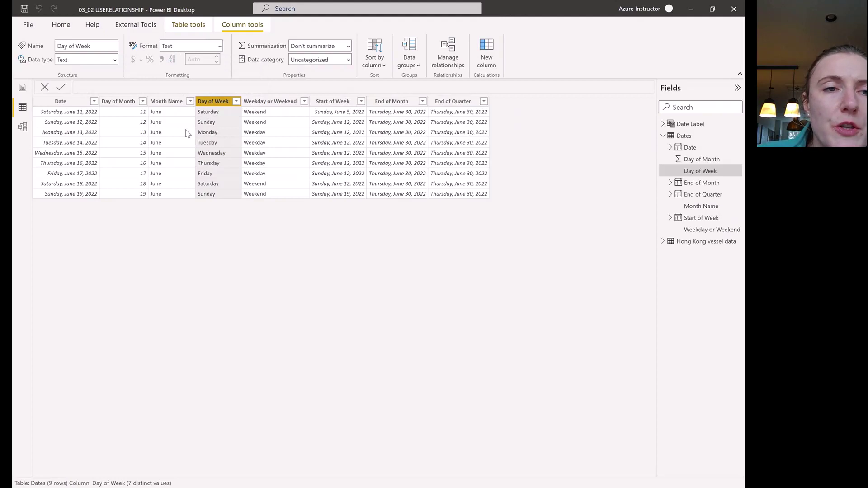
pyautogui.click(174, 105)
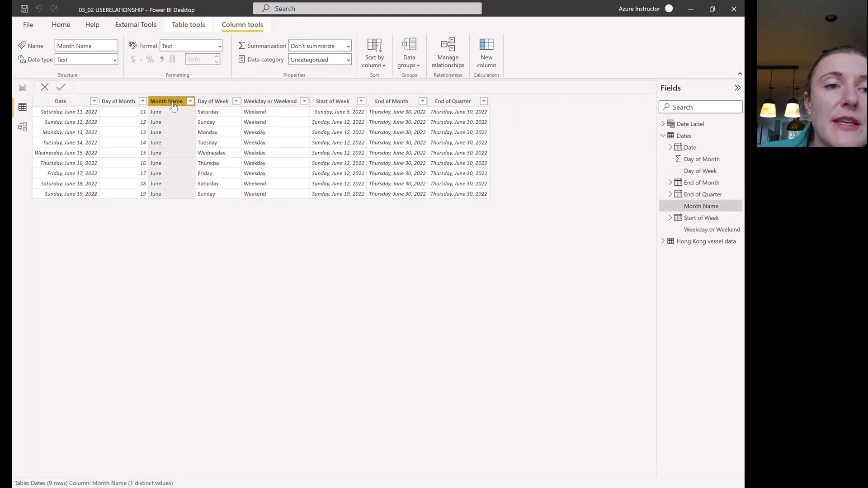
pyautogui.click(227, 105)
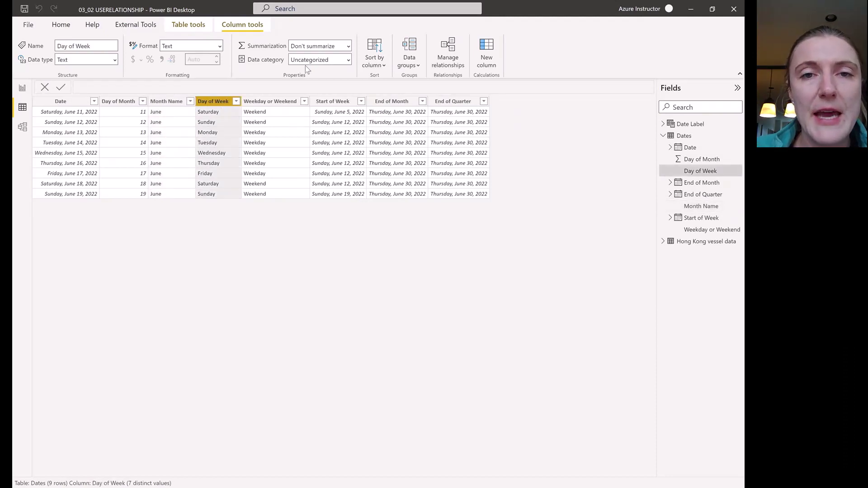
# Step: Add a Day of Week Number column to the Dates table, load it into the model and select it
pyautogui.click(63, 25)
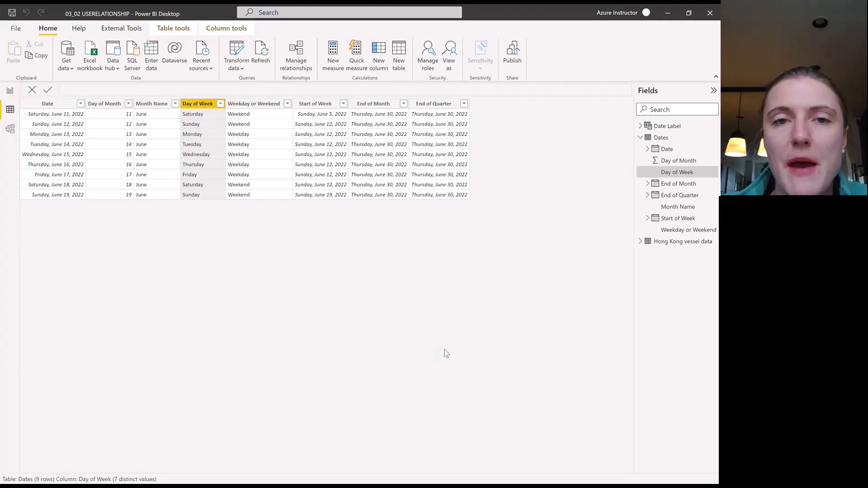
pyautogui.click(528, 90)
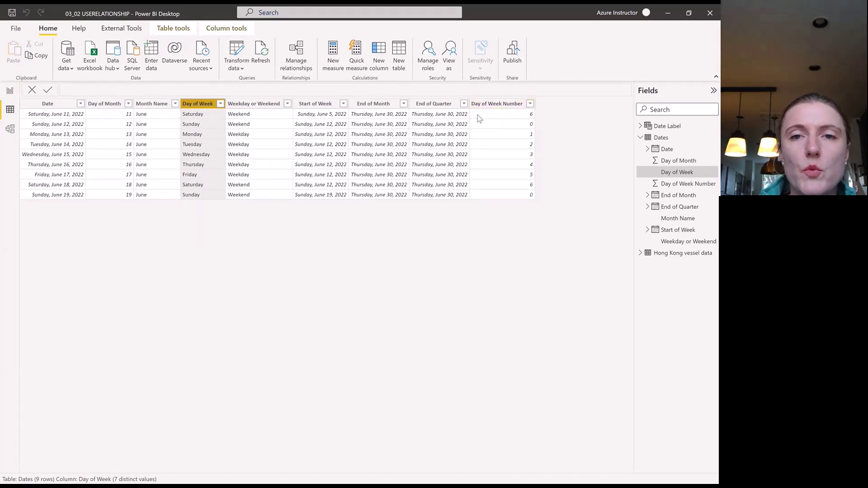
pyautogui.click(503, 105)
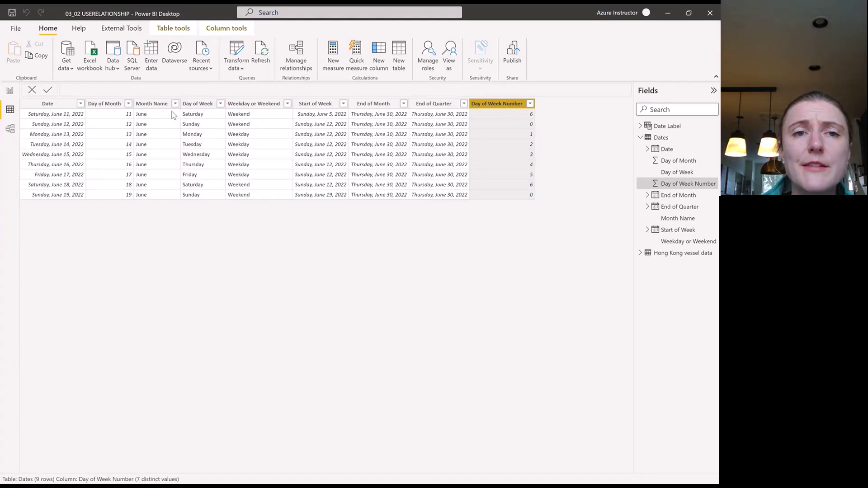
# Step: Sort the Day of Week column by Day of Week Number and check the weekday order in the report's Arrivals and Departures table
pyautogui.click(203, 105)
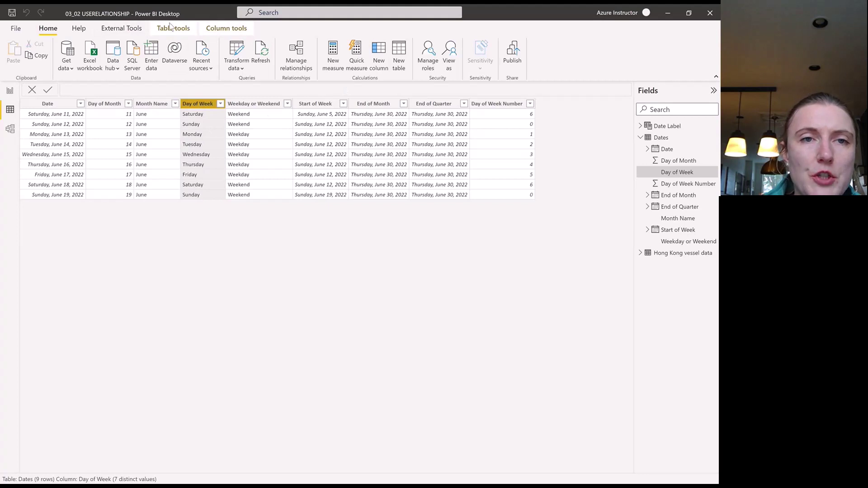
pyautogui.click(233, 32)
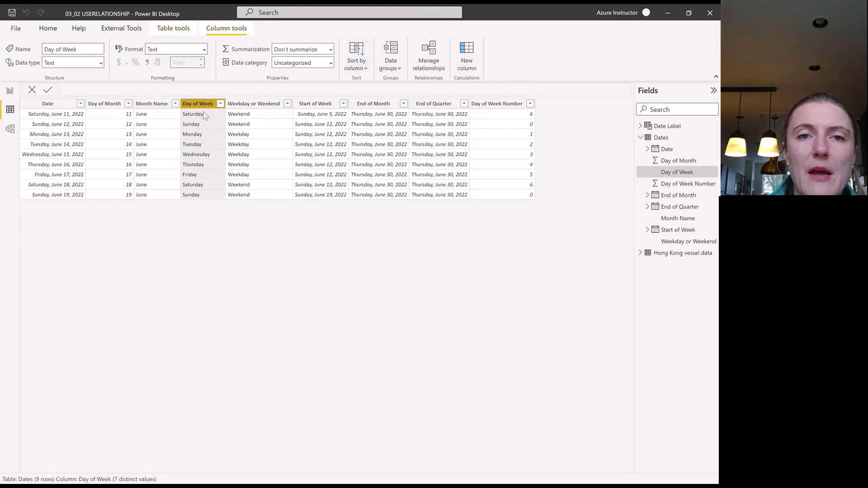
pyautogui.click(357, 61)
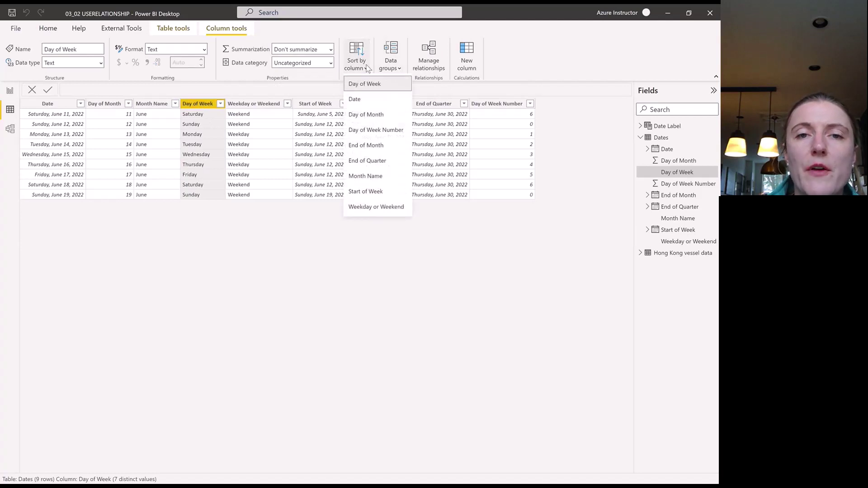
pyautogui.click(392, 130)
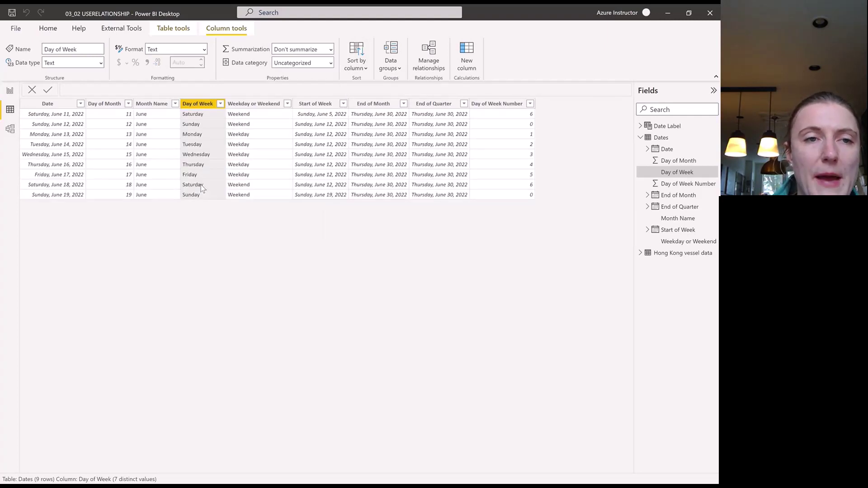
pyautogui.click(10, 92)
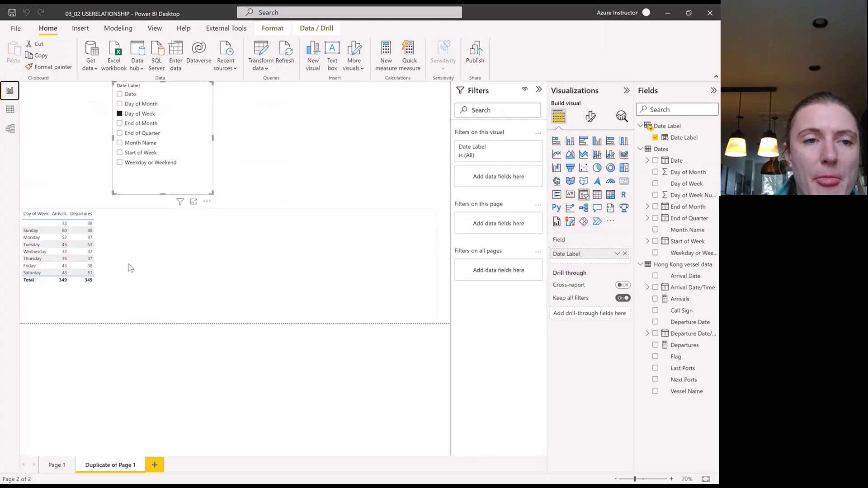
pyautogui.click(68, 251)
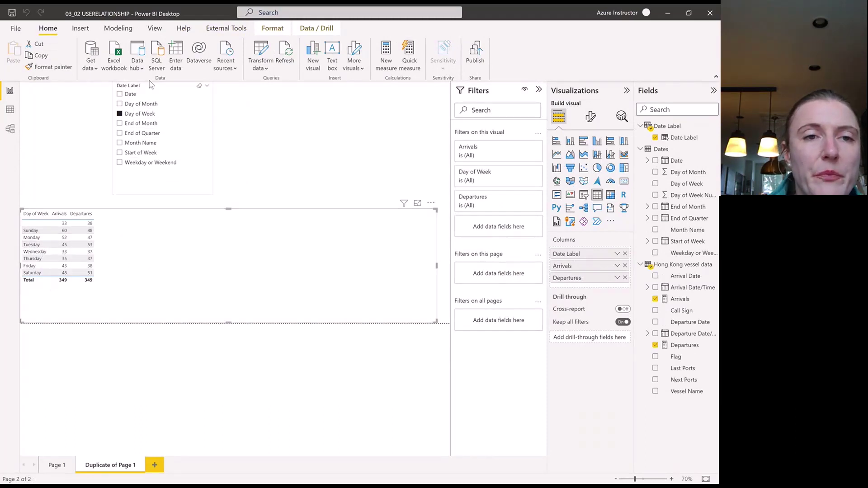
# Step: Switch the Date Label slicer through End of Month, End of Quarter, Month Name and Weekday or Weekend to check the table's grouping
pyautogui.click(119, 123)
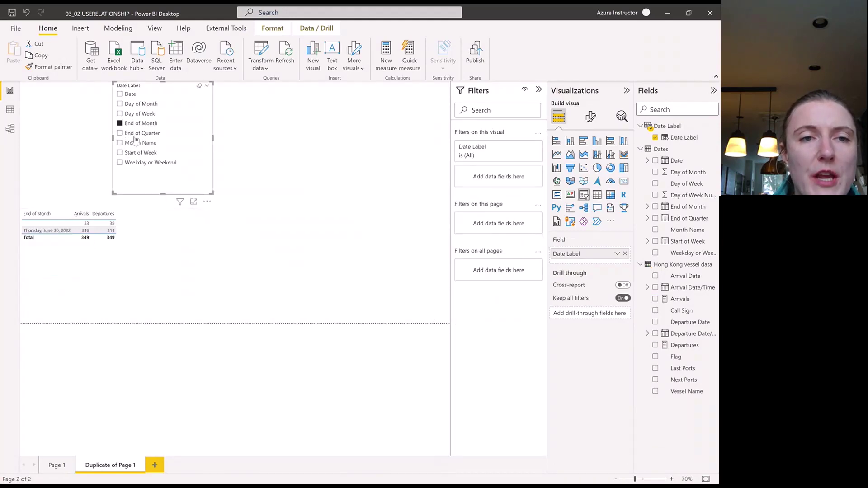
pyautogui.click(119, 133)
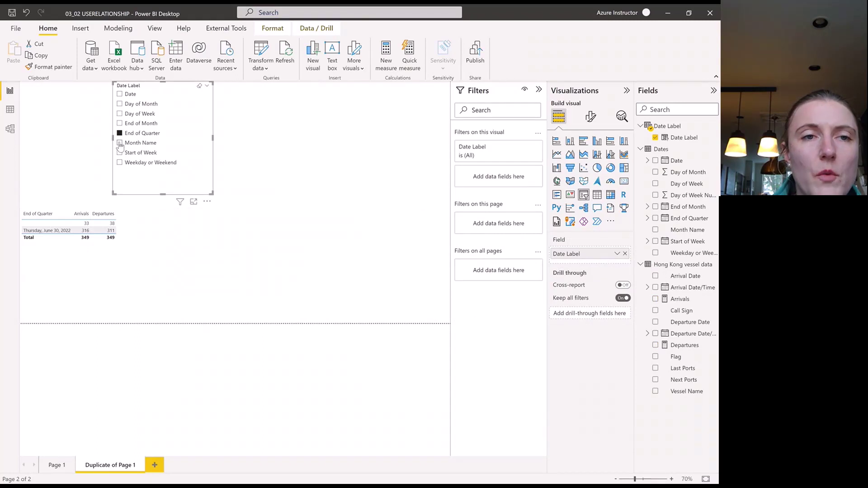
pyautogui.click(120, 143)
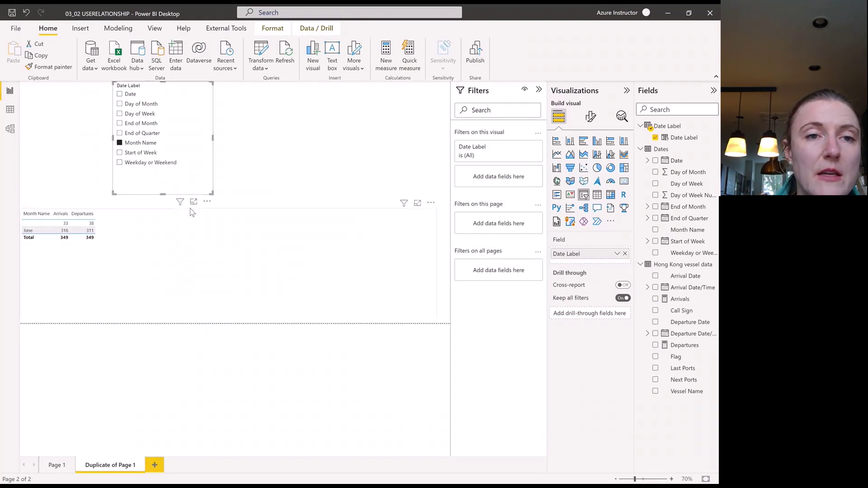
pyautogui.click(120, 162)
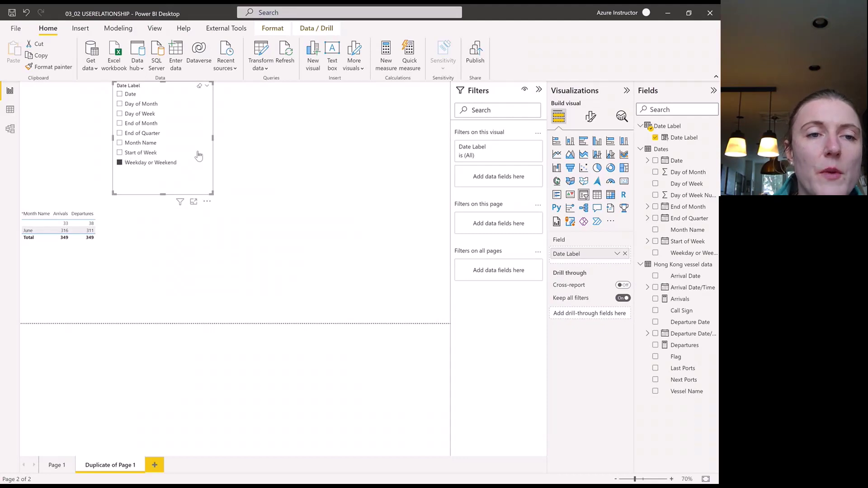
# Step: Widen the Arrivals and Departures table to the right edge of the report page
pyautogui.click(210, 221)
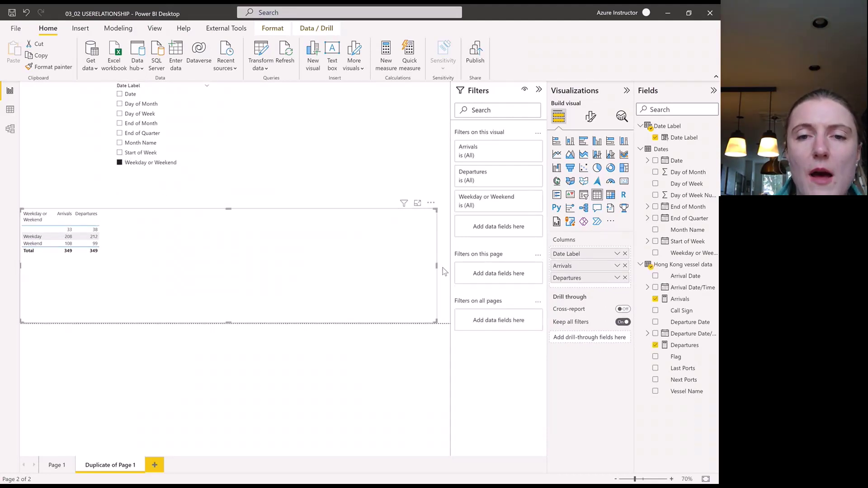
pyautogui.moveTo(436, 265); pyautogui.dragTo(463, 287)
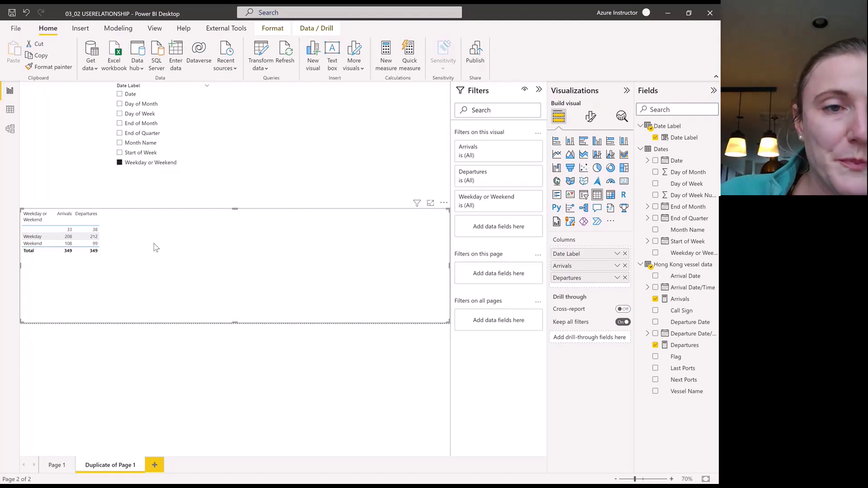
# Step: Try Date and Day of Month in the Date Label slicer, shift the slicer slightly left and choose Month Name
pyautogui.click(121, 94)
pyautogui.click(120, 104)
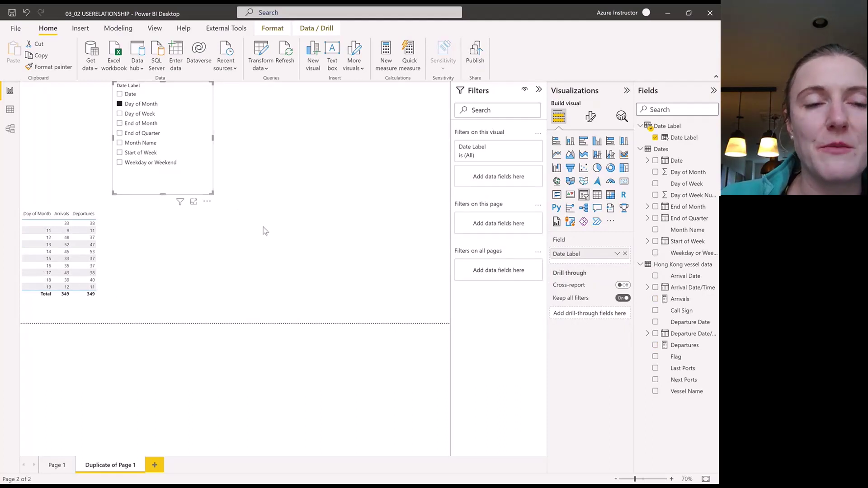
pyautogui.moveTo(199, 111)
pyautogui.mouseDown()
pyautogui.moveTo(218, 110)
pyautogui.moveTo(202, 111)
pyautogui.mouseUp()
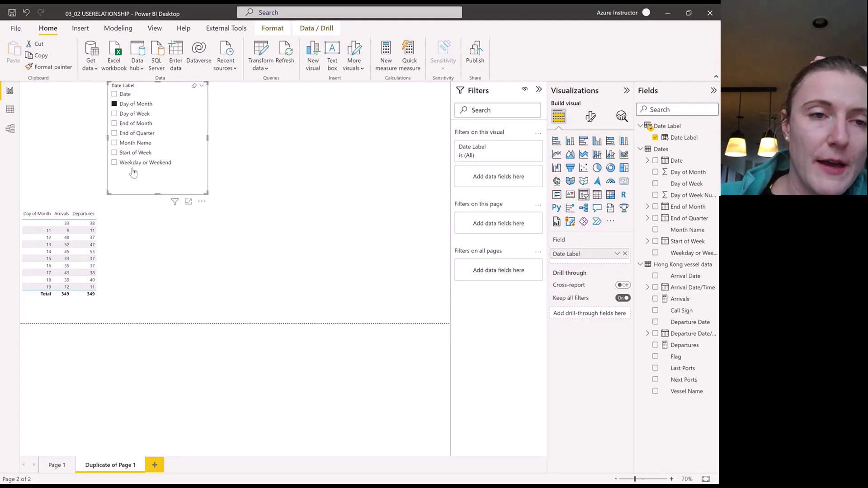
pyautogui.click(115, 144)
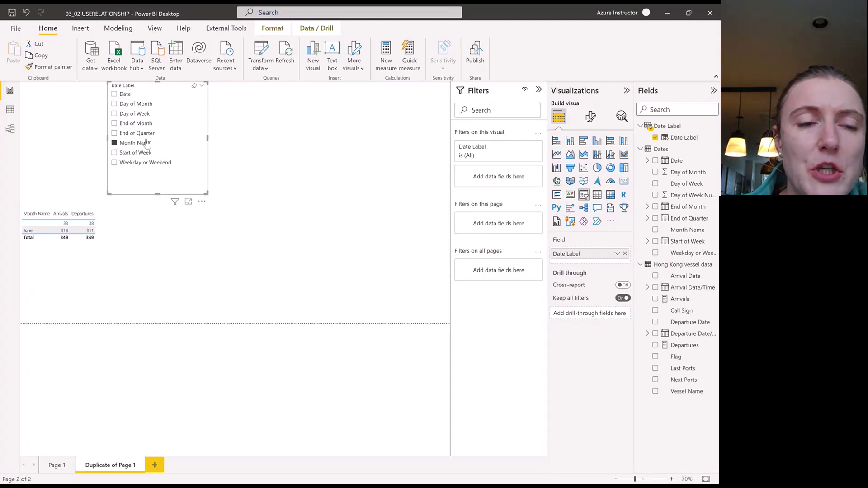
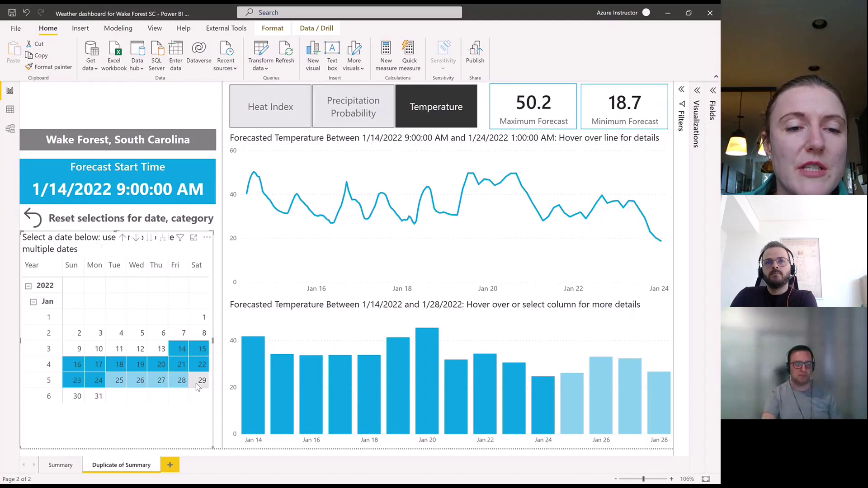
# Step: In the weather dashboard's calendar, collapse and re-expand January 2022 and filter the visuals to week 4
pyautogui.click(33, 303)
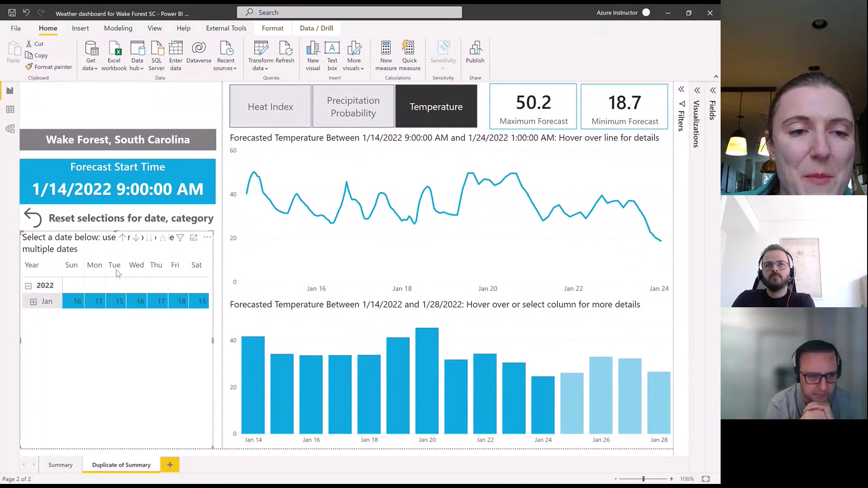
pyautogui.click(33, 302)
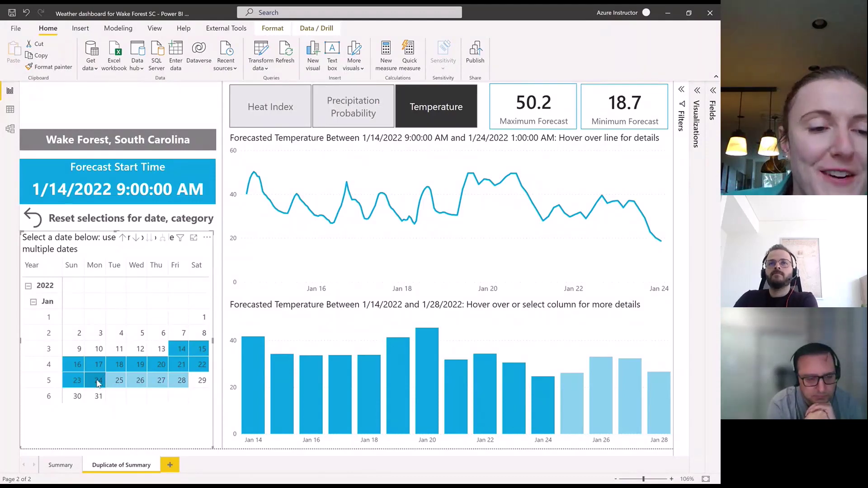
pyautogui.click(40, 368)
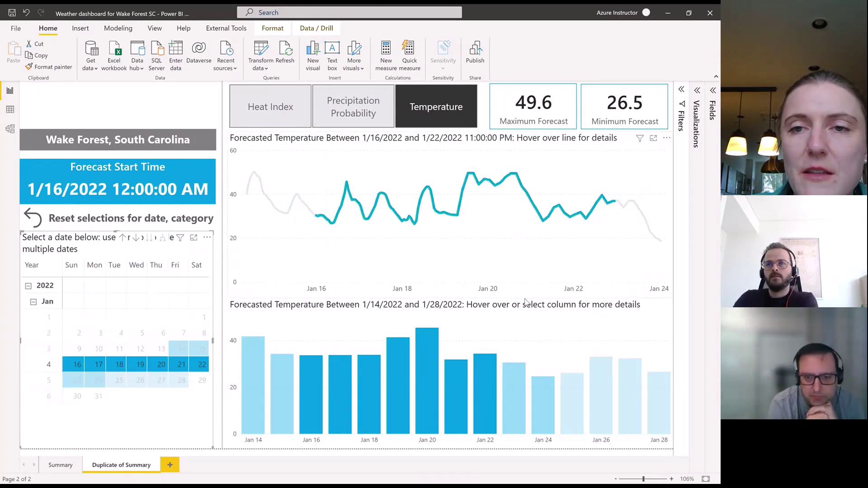
# Step: Inspect the data point details along the forecasted temperature line chart, including January 20, 2022
pyautogui.click(542, 262)
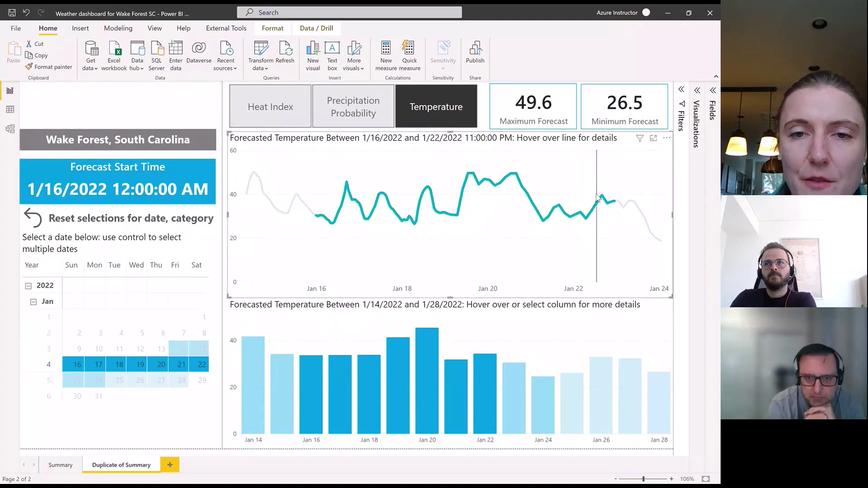
pyautogui.moveTo(546, 278)
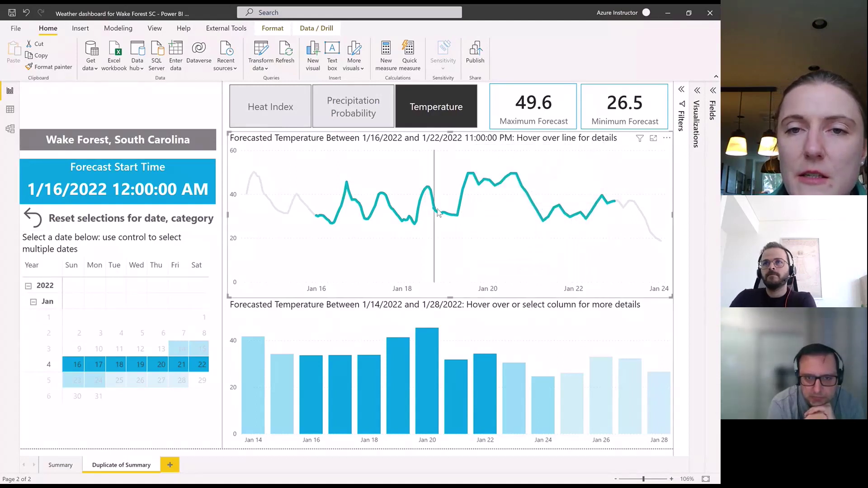
pyautogui.moveTo(465, 194)
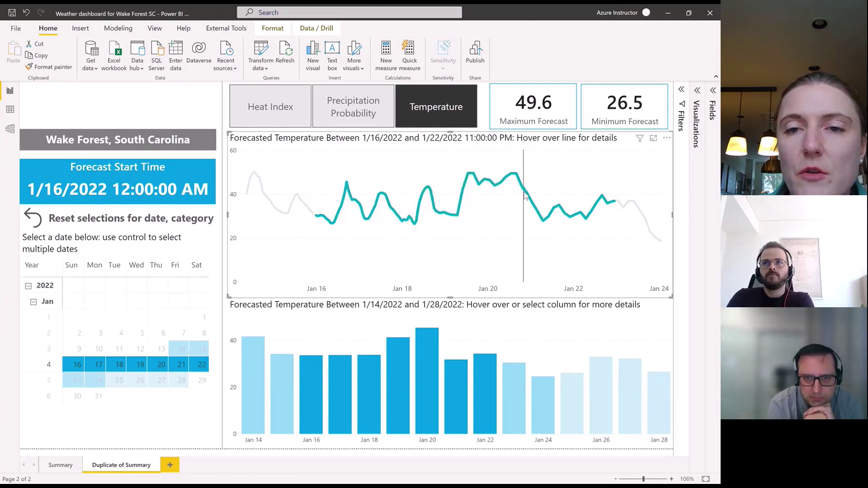
pyautogui.moveTo(526, 196)
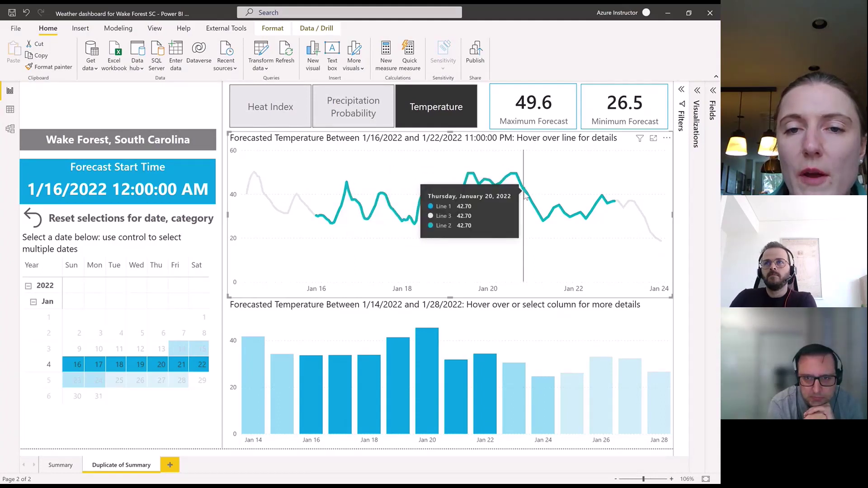
# Step: Add a new blank report page and allow it to be used as a tooltip
pyautogui.click(170, 466)
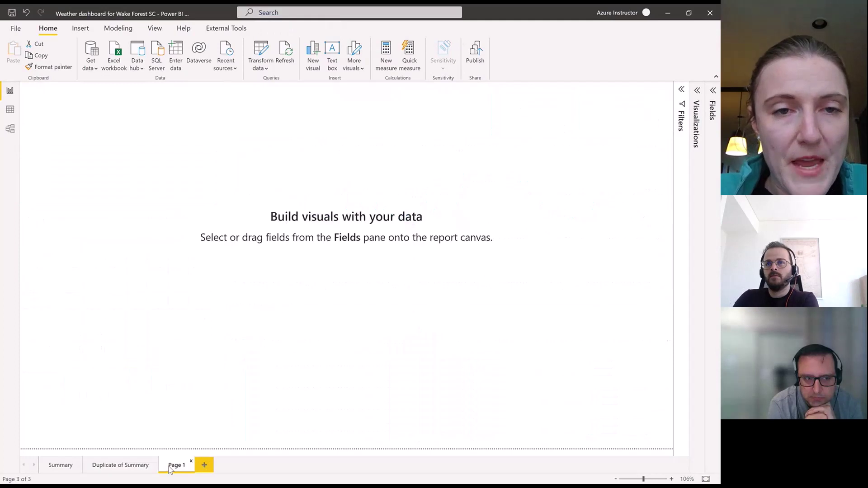
pyautogui.click(696, 92)
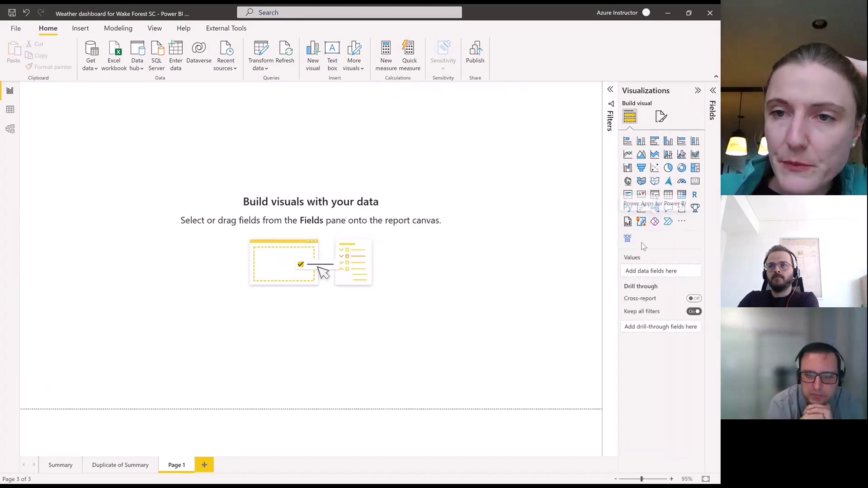
pyautogui.click(660, 117)
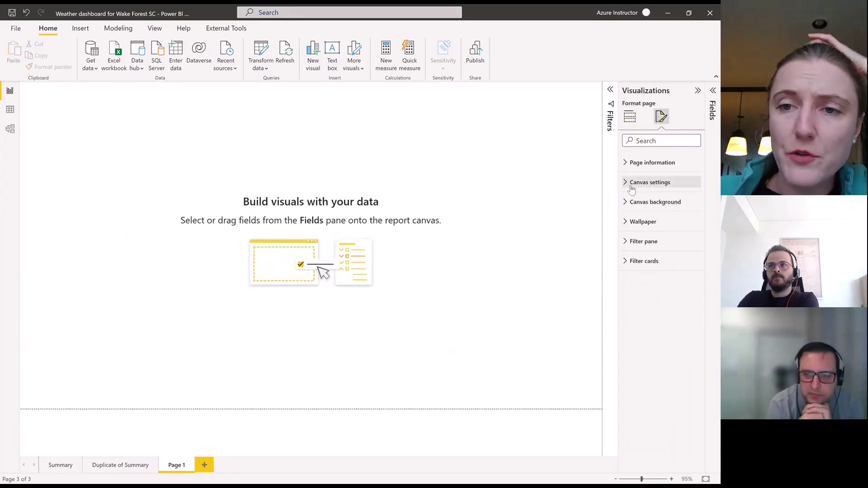
pyautogui.click(626, 163)
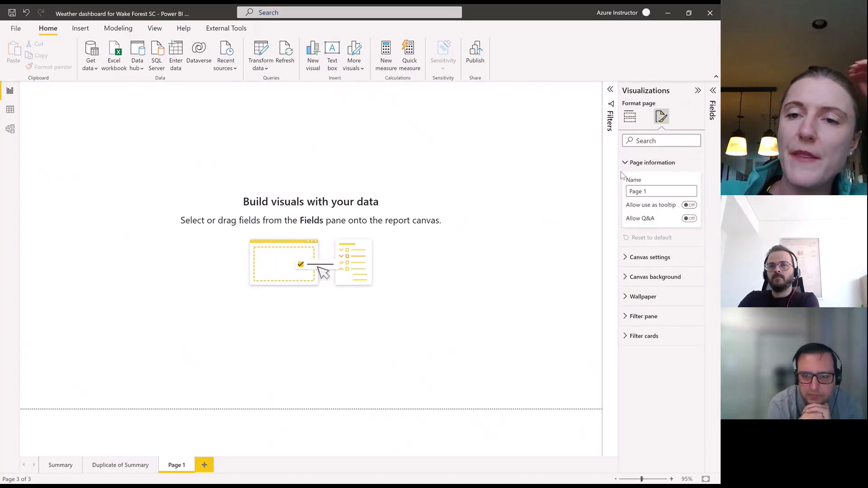
pyautogui.click(695, 205)
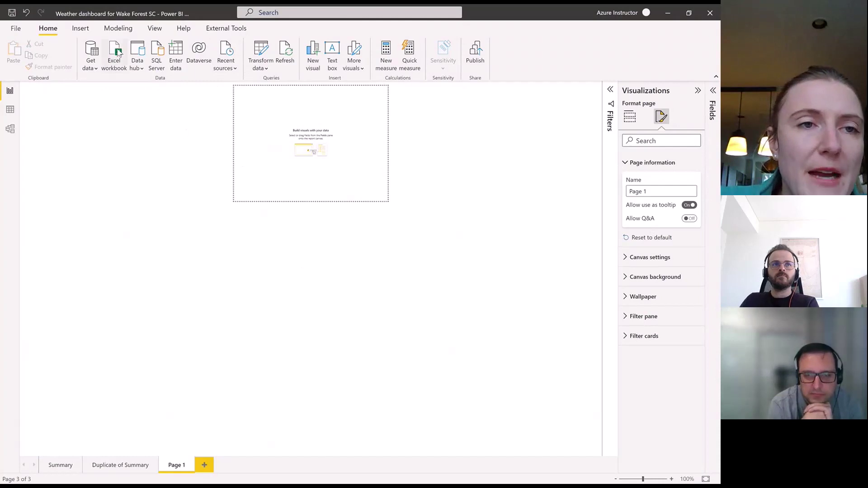
# Step: Insert an octagon shape on the tooltip page
pyautogui.click(95, 69)
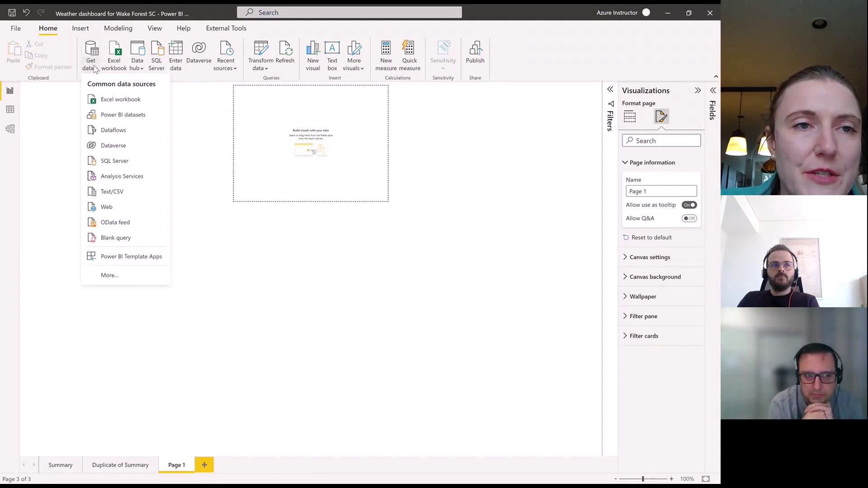
pyautogui.click(81, 29)
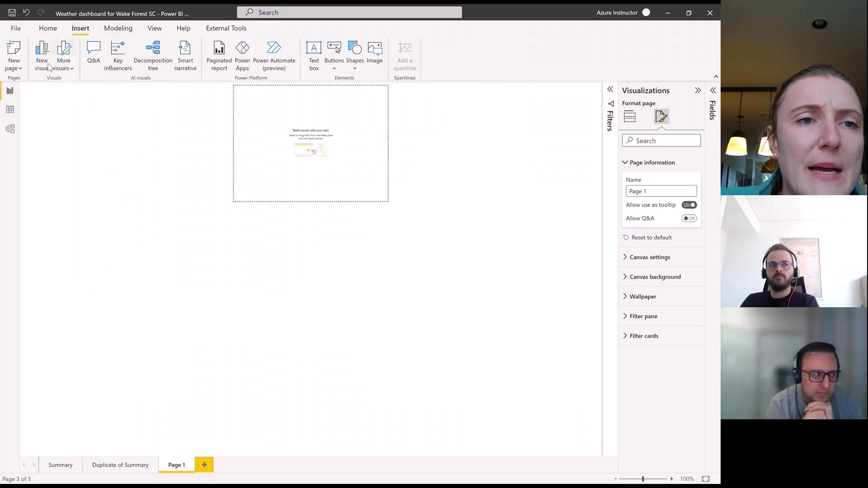
pyautogui.click(357, 66)
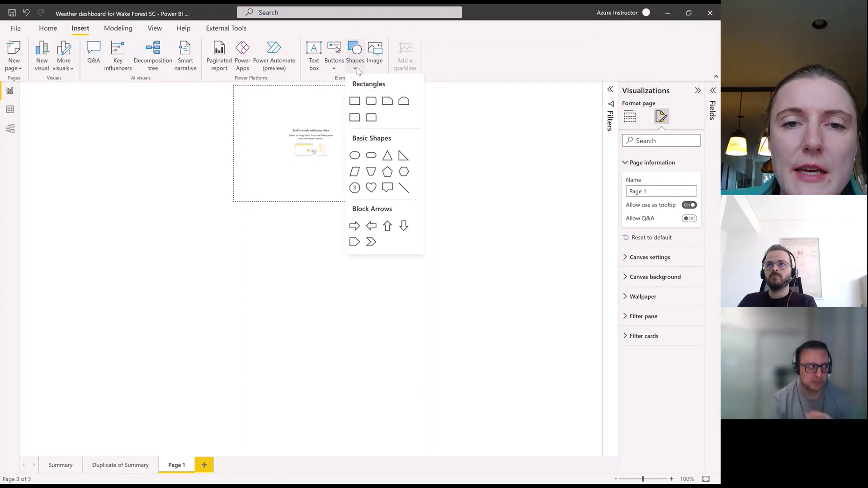
pyautogui.click(355, 188)
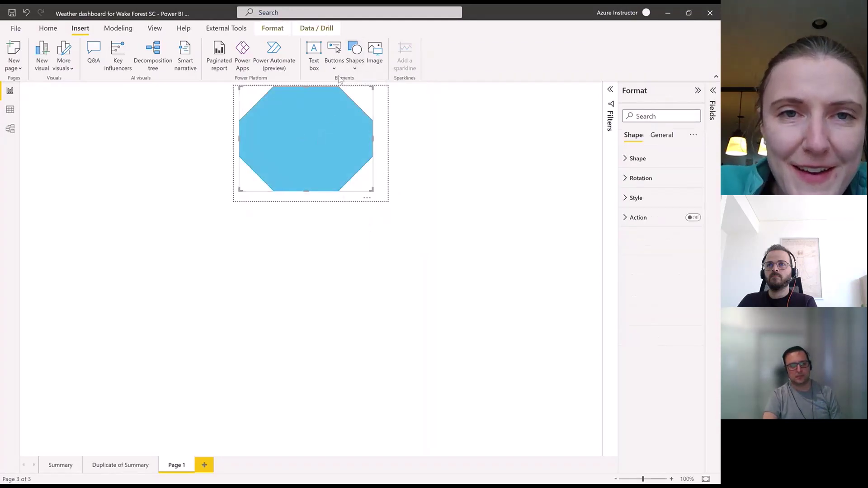
# Step: Add a text box and place it centered over the octagon
pyautogui.click(315, 69)
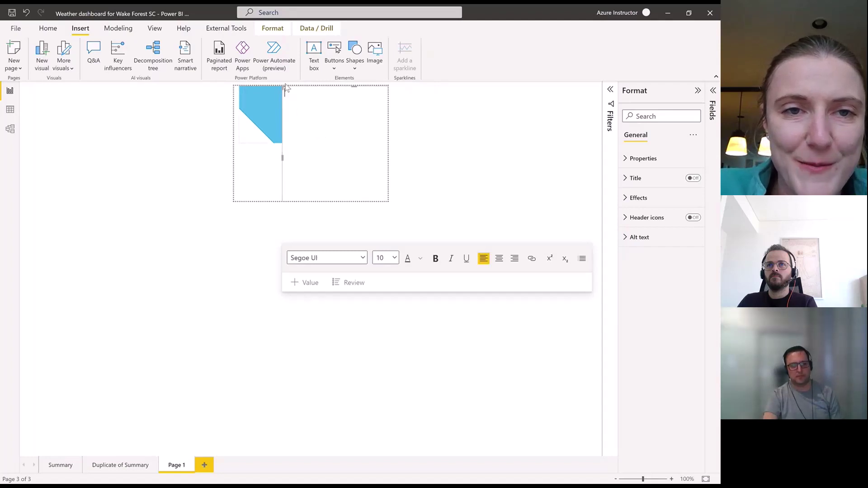
pyautogui.moveTo(285, 103); pyautogui.dragTo(348, 159)
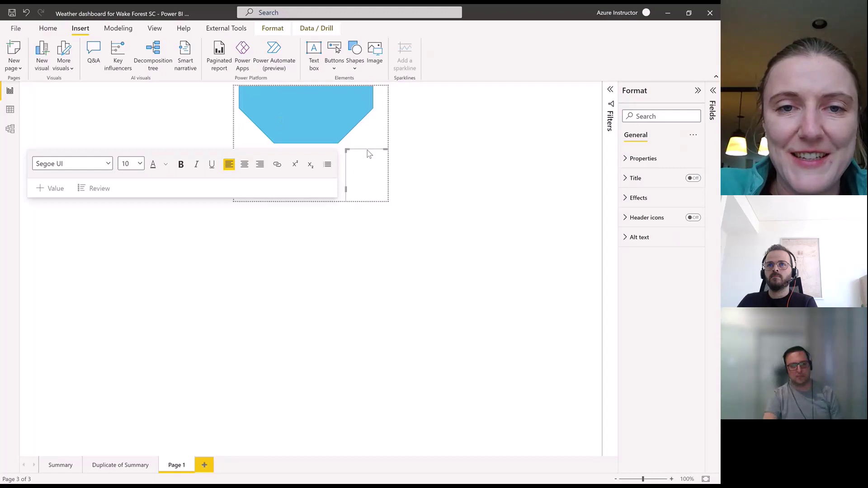
pyautogui.moveTo(366, 150); pyautogui.dragTo(329, 156)
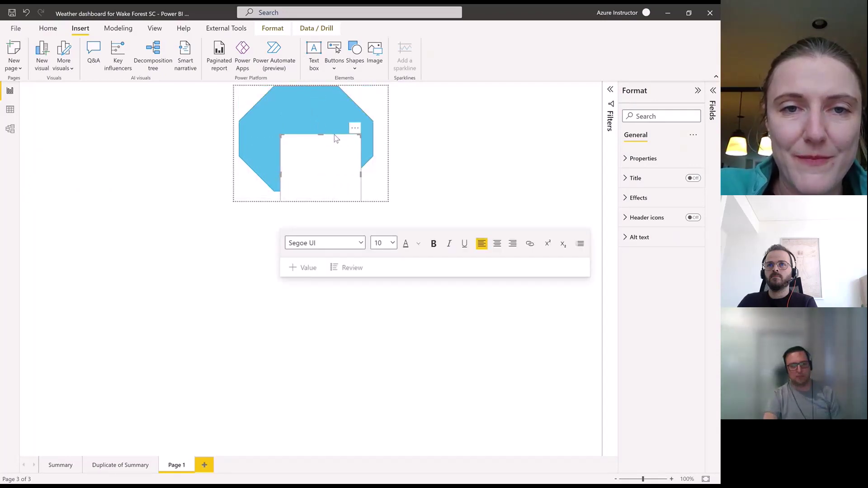
pyautogui.moveTo(335, 137); pyautogui.dragTo(322, 100)
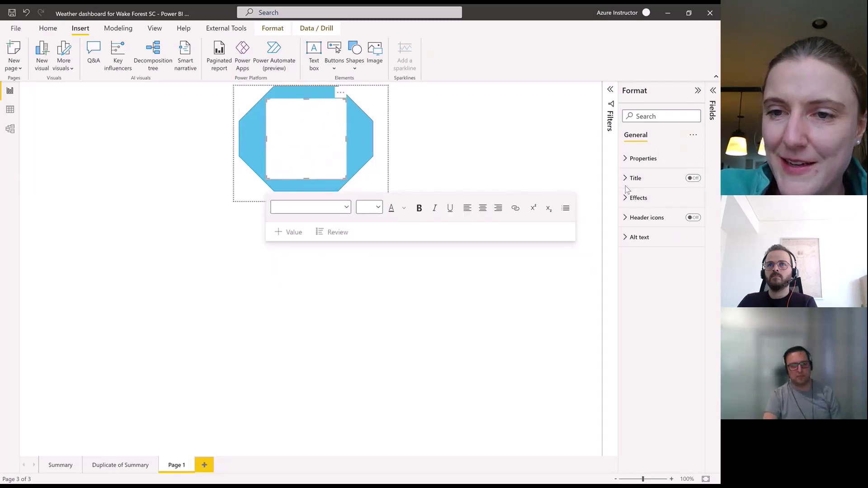
# Step: Turn off the text box's background in its effects settings
pyautogui.click(625, 199)
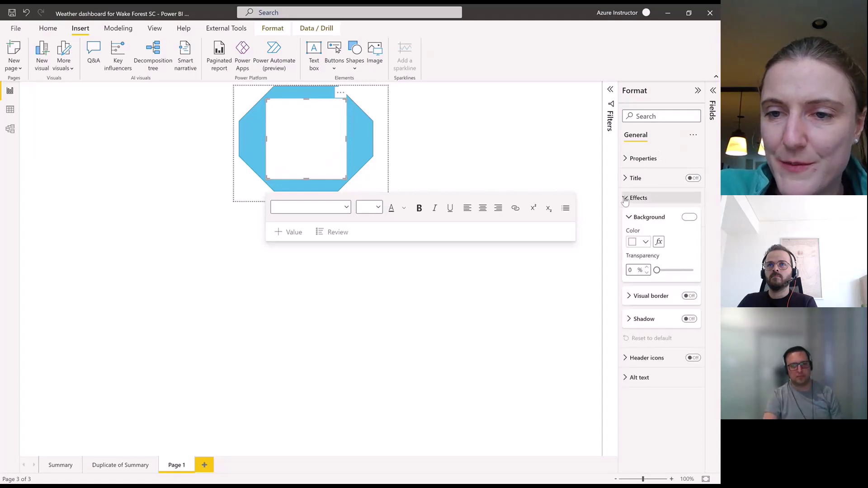
pyautogui.click(625, 199)
pyautogui.click(626, 158)
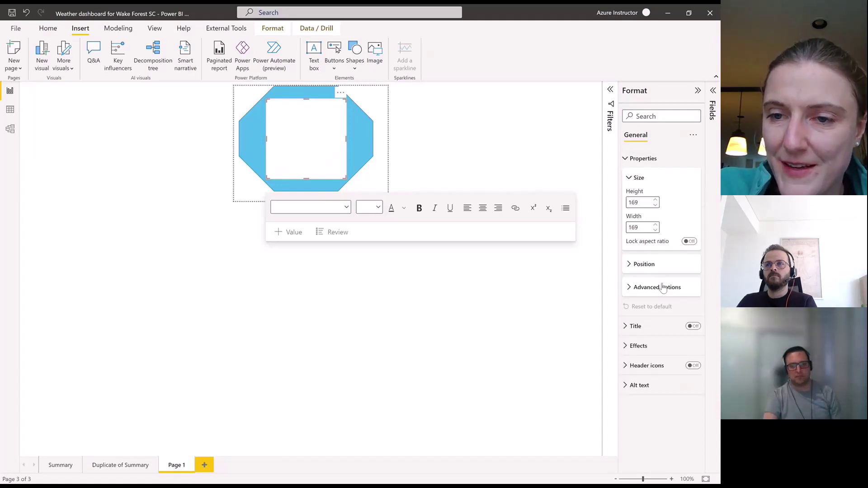
pyautogui.click(639, 347)
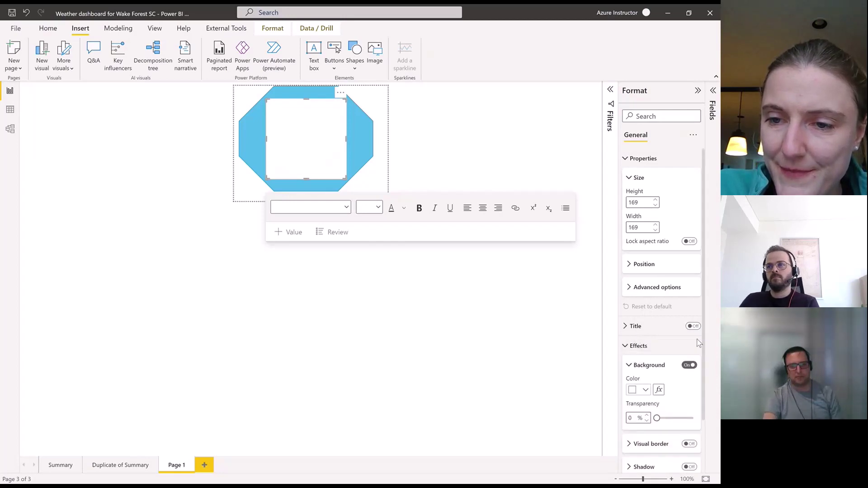
pyautogui.click(689, 365)
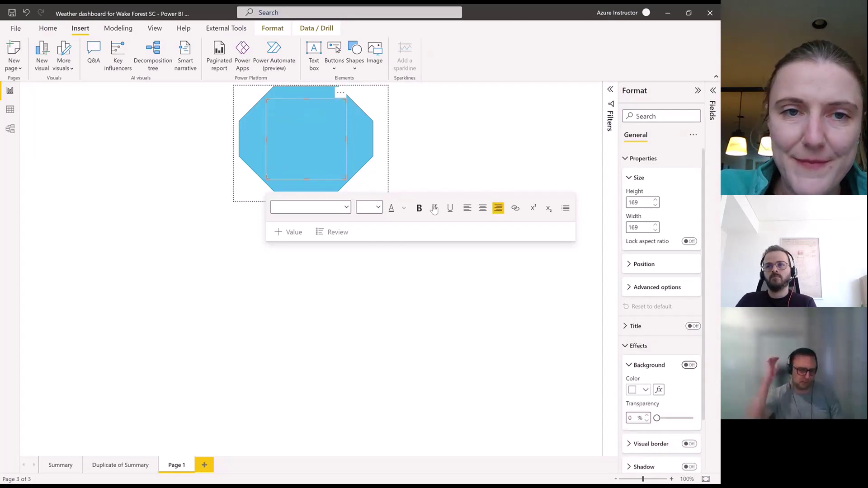
# Step: Enter the text "Hello!" in the text box over the octagon
pyautogui.click(314, 142)
pyautogui.write('Hello')
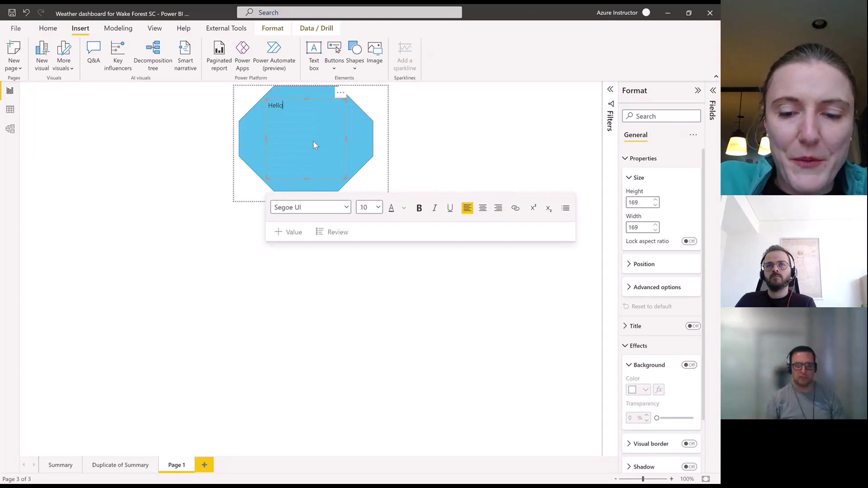
pyautogui.write('!')
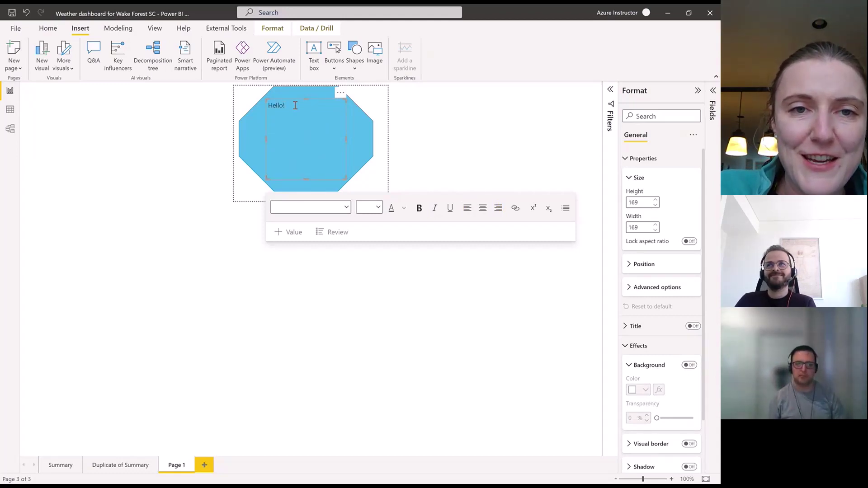
# Step: Format the "Hello!" text as white, size 36 and center-aligned
pyautogui.moveTo(295, 105); pyautogui.dragTo(237, 109)
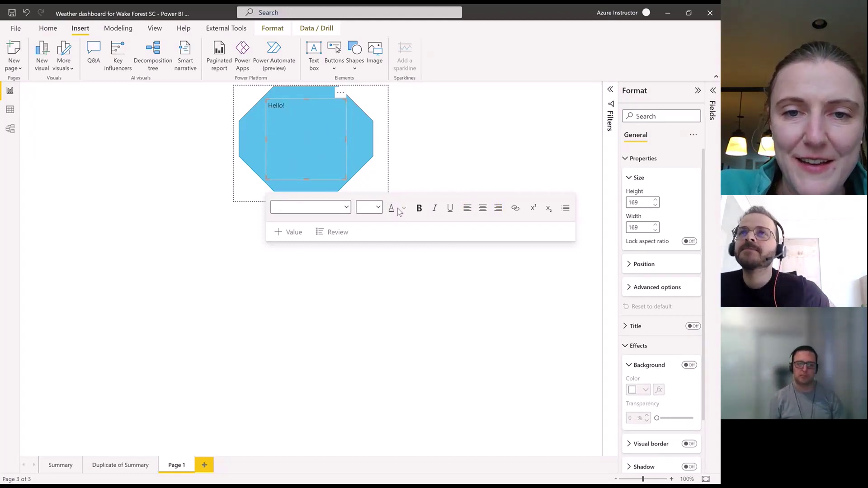
pyautogui.moveTo(293, 105); pyautogui.dragTo(268, 106)
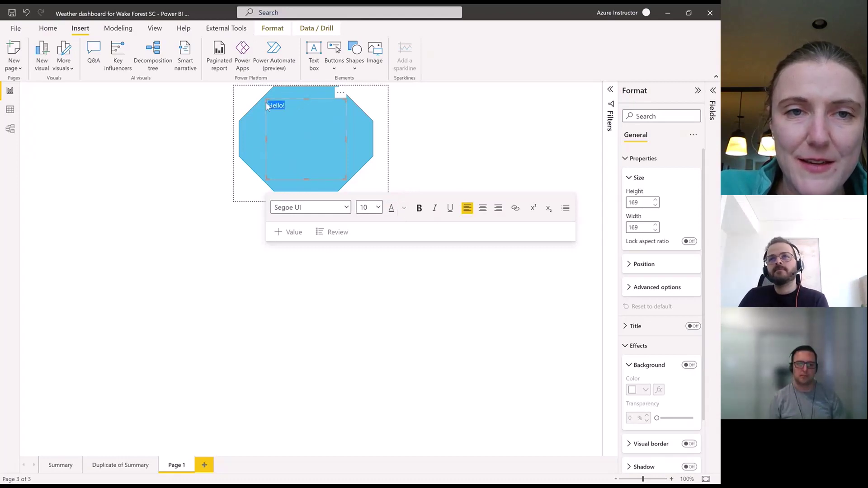
pyautogui.click(404, 209)
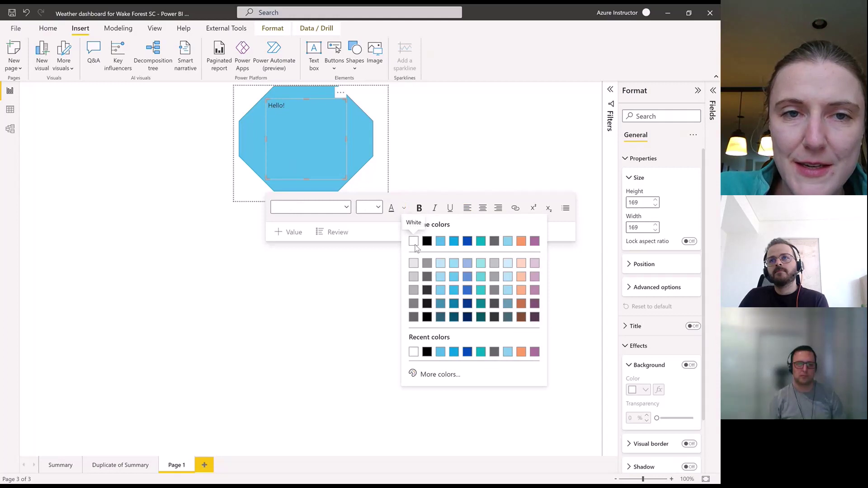
pyautogui.click(415, 244)
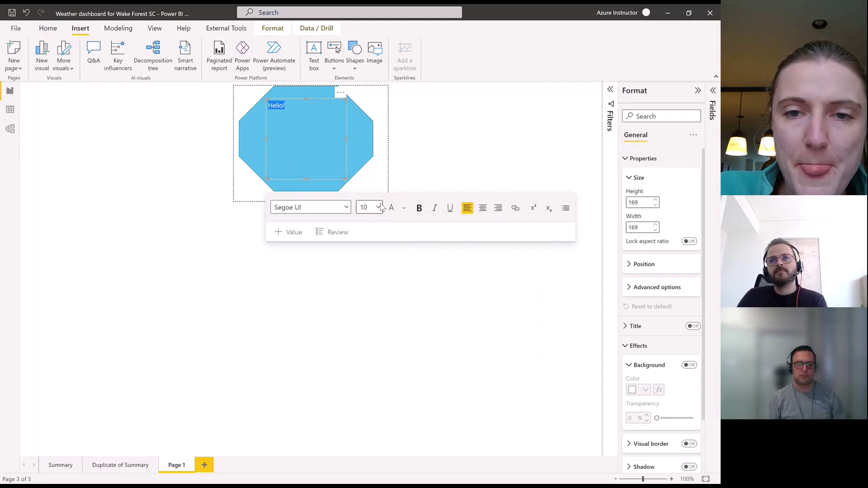
pyautogui.click(370, 340)
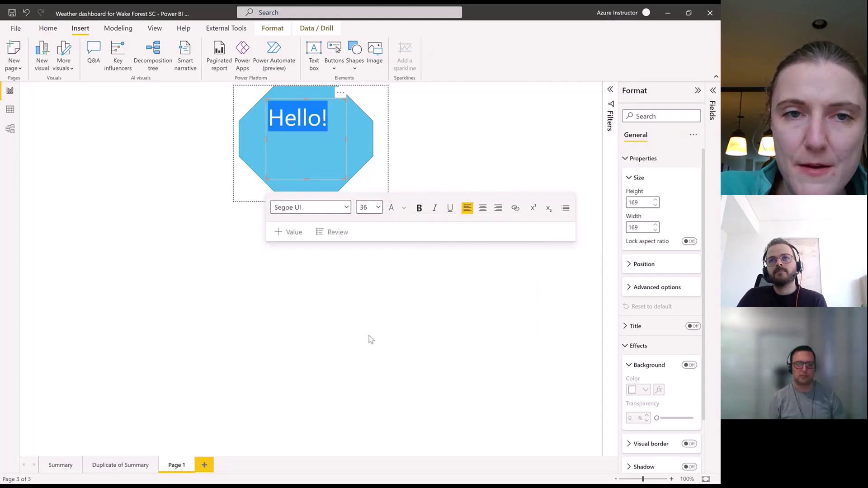
pyautogui.click(482, 212)
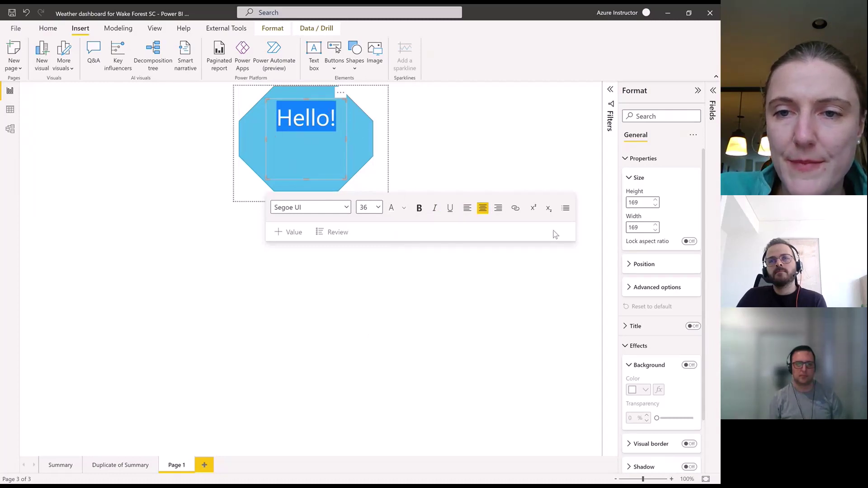
# Step: Change the octagon's fill to the custom red color #E7615A
pyautogui.click(365, 114)
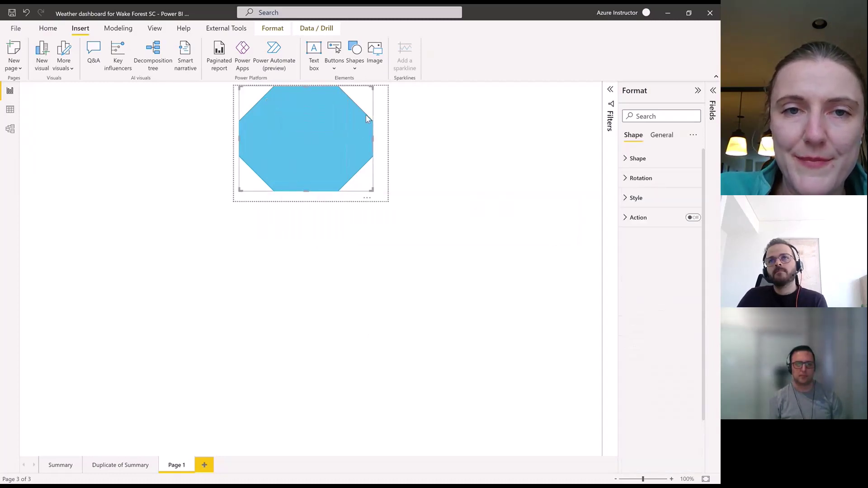
pyautogui.click(632, 160)
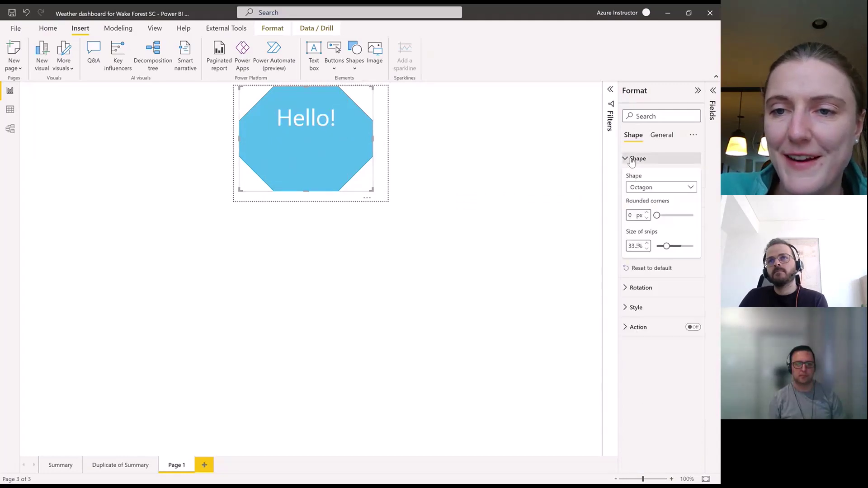
pyautogui.click(635, 307)
pyautogui.click(645, 353)
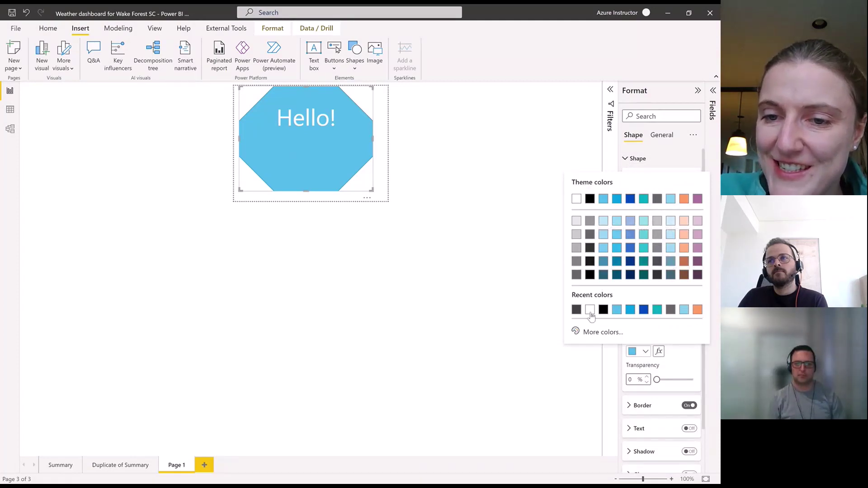
pyautogui.click(597, 332)
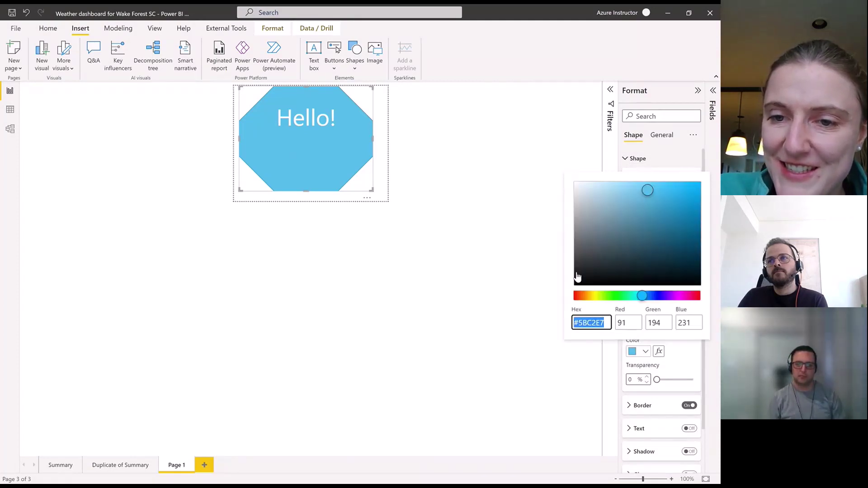
pyautogui.click(575, 297)
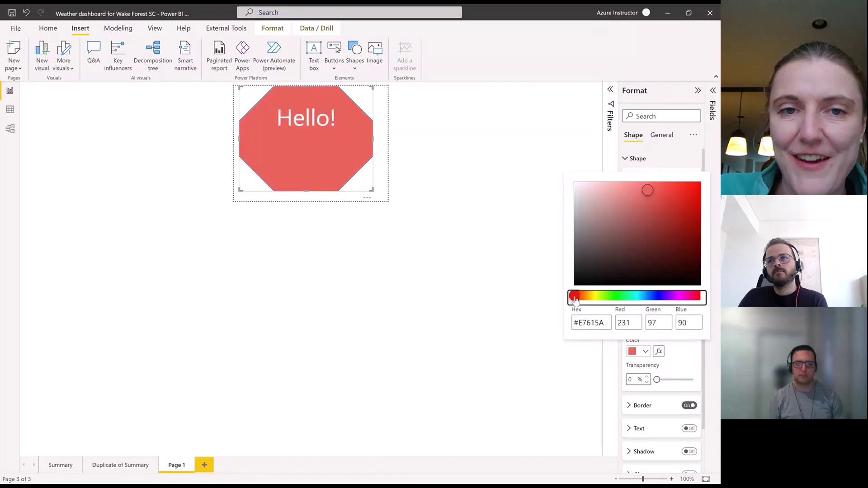
pyautogui.click(313, 121)
pyautogui.doubleClick(312, 121)
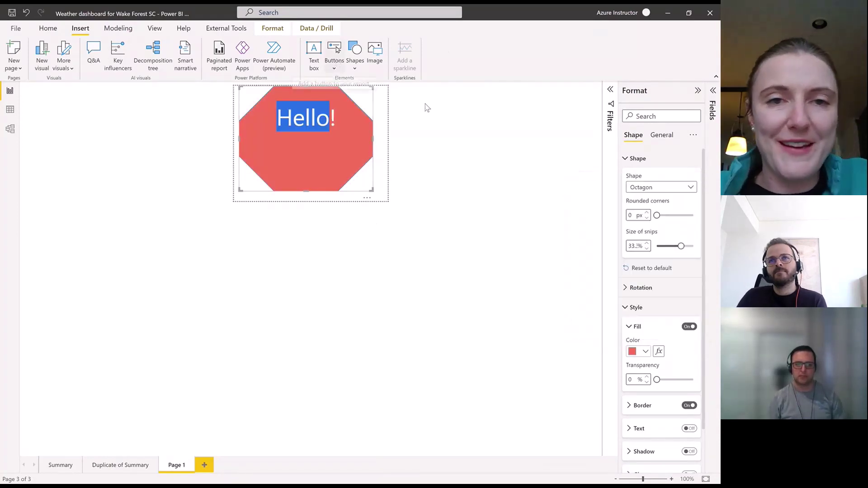
pyautogui.click(139, 416)
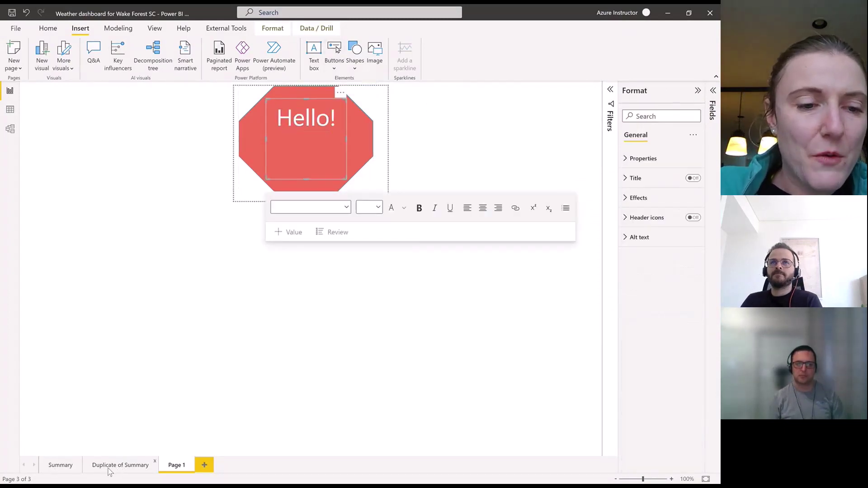
# Step: Set the temperature line chart's tooltip on the Duplicate of Summary page to use report page Page 1, and preview it on the line
pyautogui.click(135, 464)
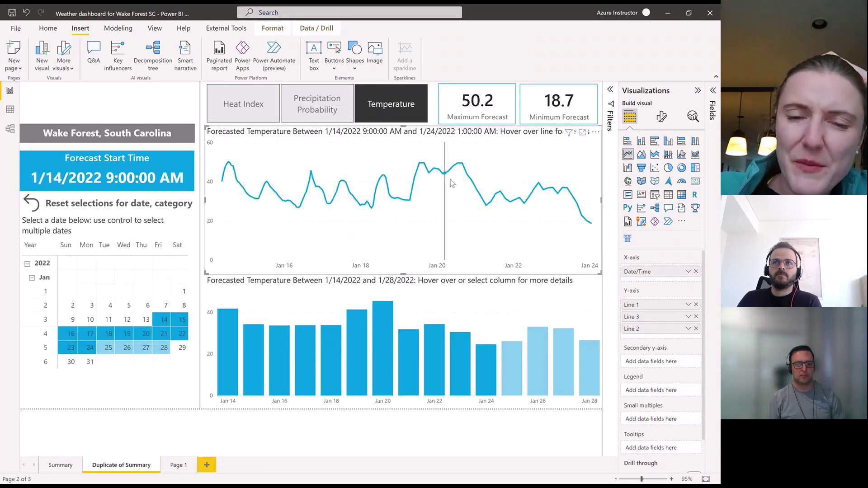
pyautogui.moveTo(458, 179)
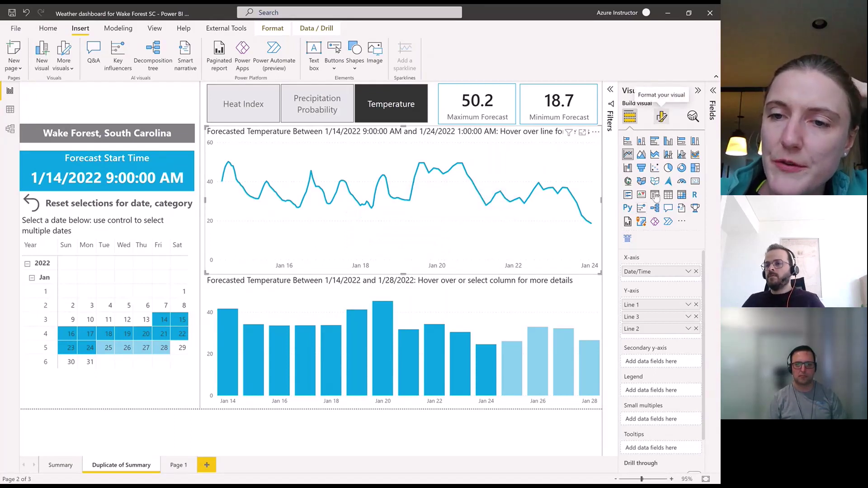
pyautogui.click(661, 116)
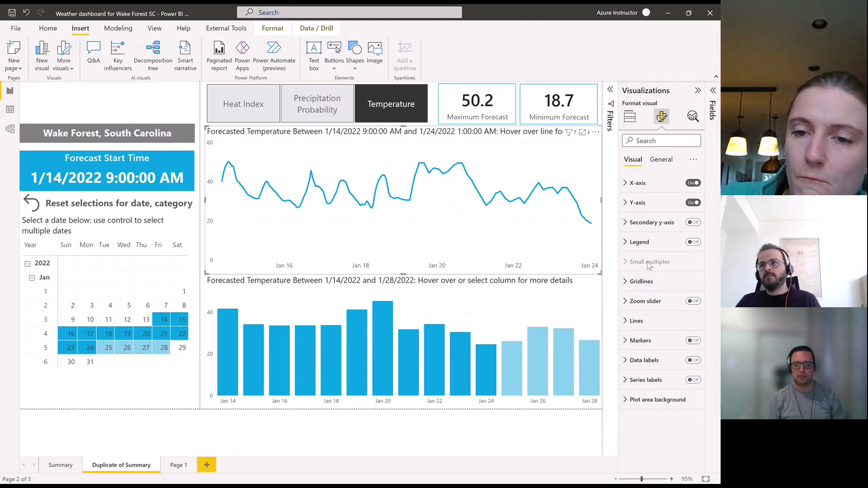
pyautogui.click(659, 161)
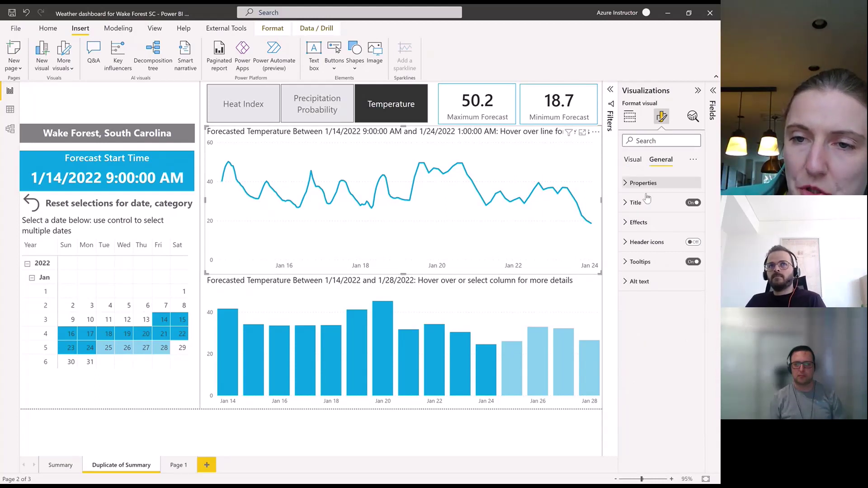
pyautogui.click(626, 264)
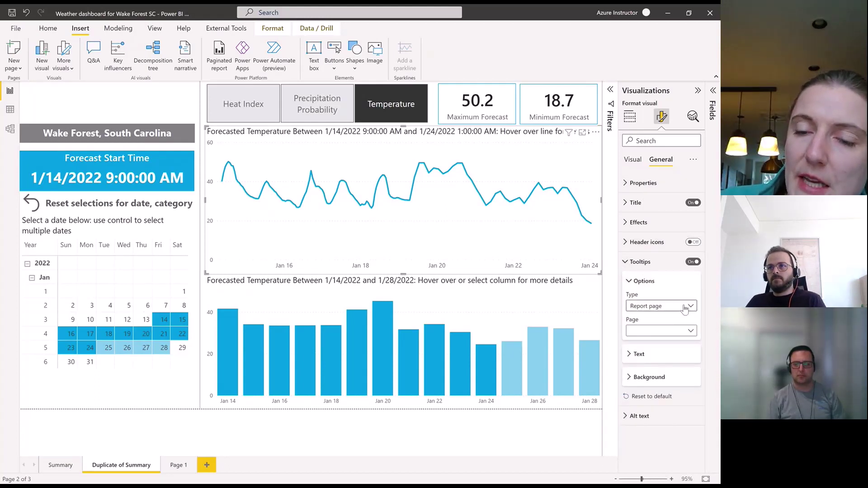
pyautogui.click(675, 338)
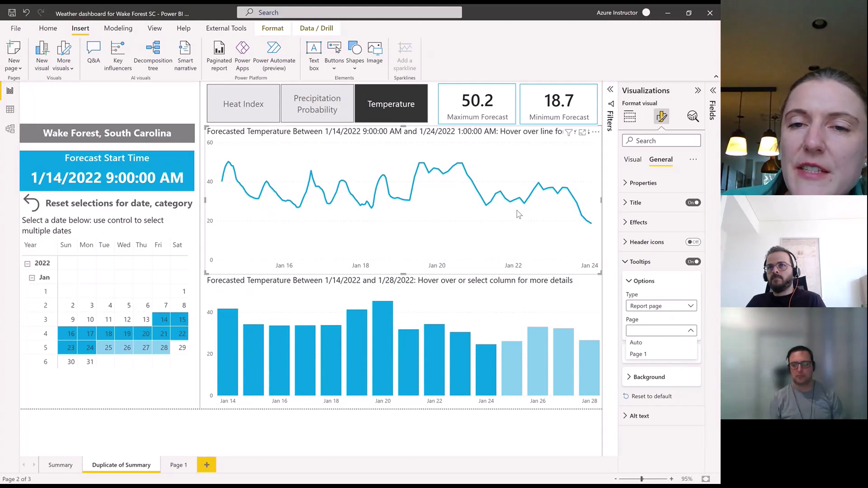
pyautogui.click(649, 357)
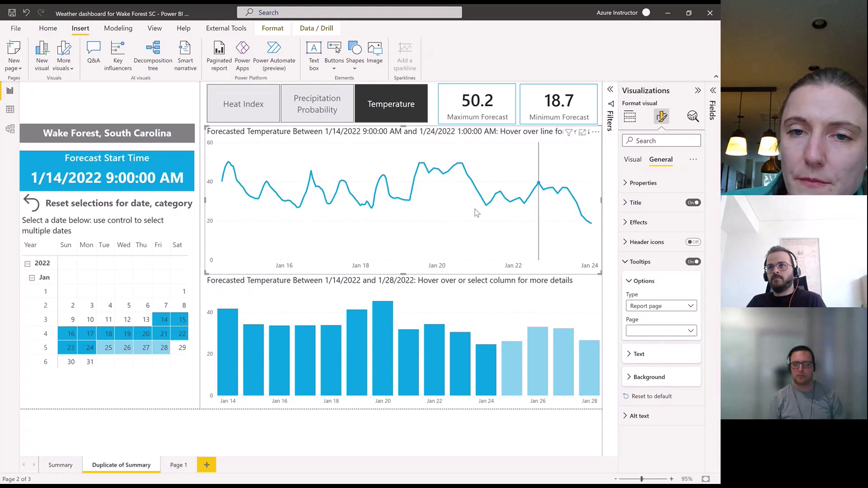
pyautogui.moveTo(477, 203)
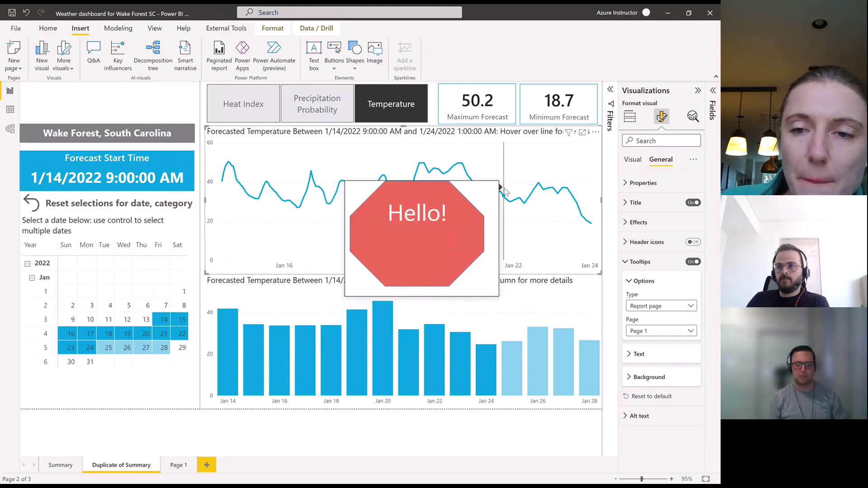
# Step: Rename the tooltip page from Page 1 to "Tooltip 1"
pyautogui.click(177, 465)
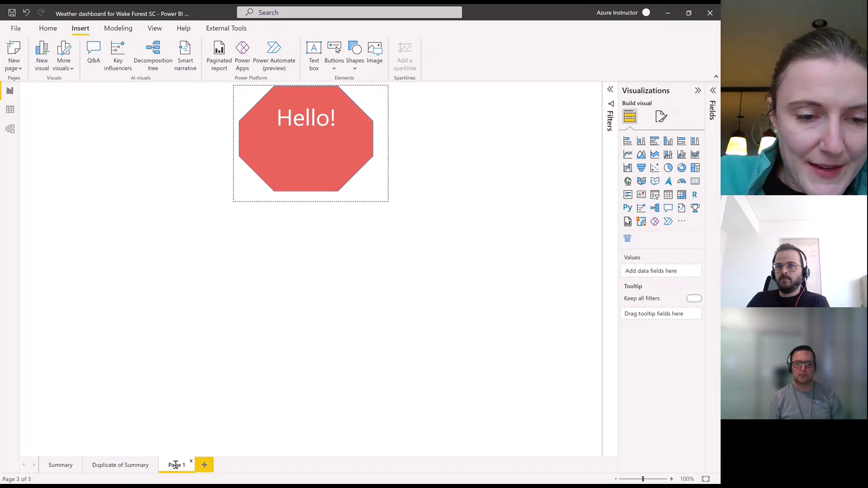
pyautogui.rightClick(176, 465)
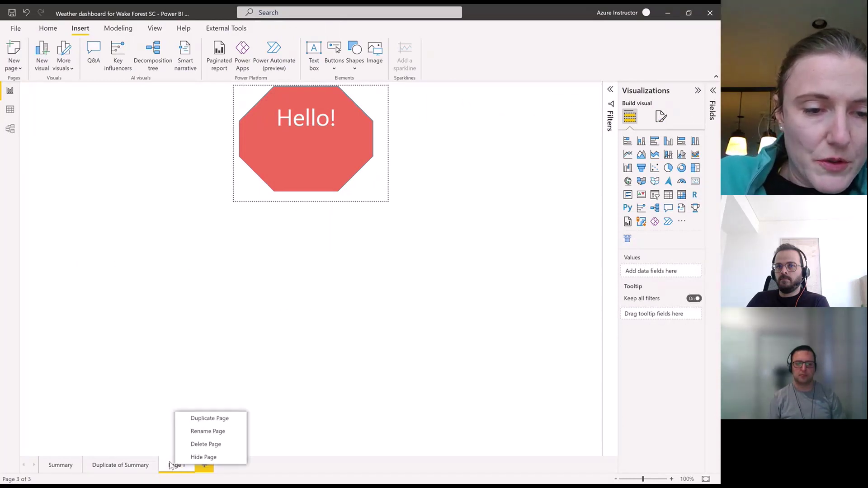
pyautogui.click(176, 468)
pyautogui.doubleClick(176, 467)
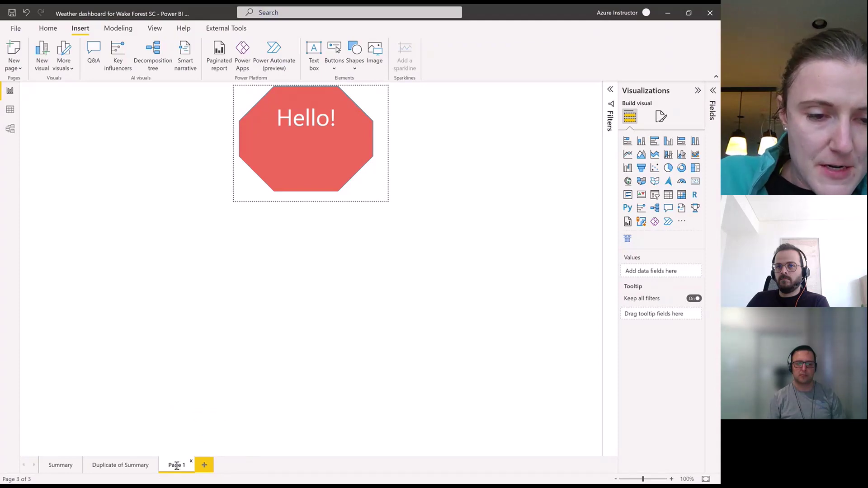
pyautogui.write('Too')
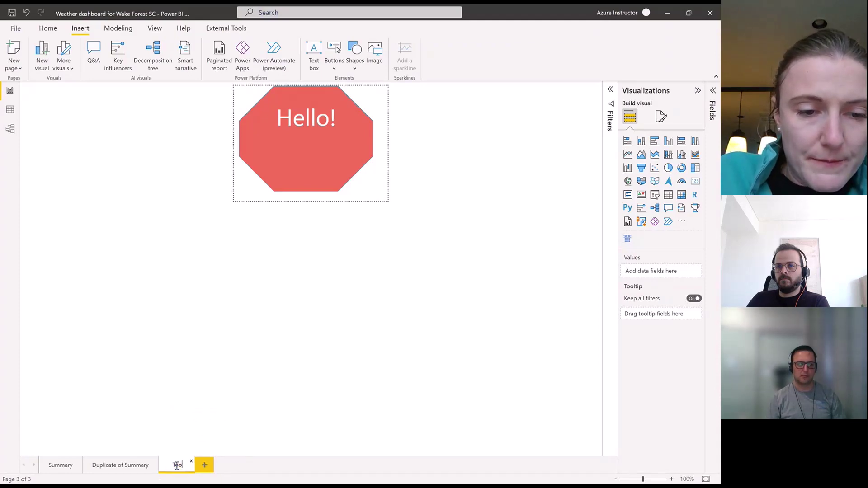
pyautogui.write('ltip 1')
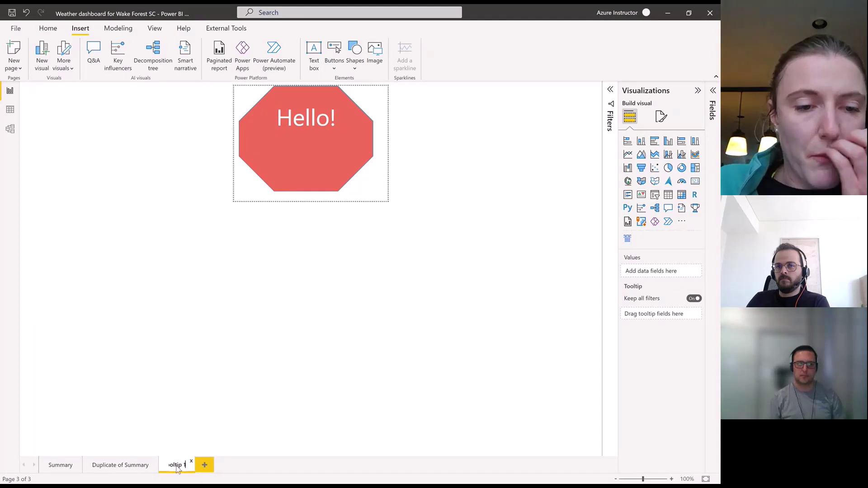
pyautogui.press('Return')
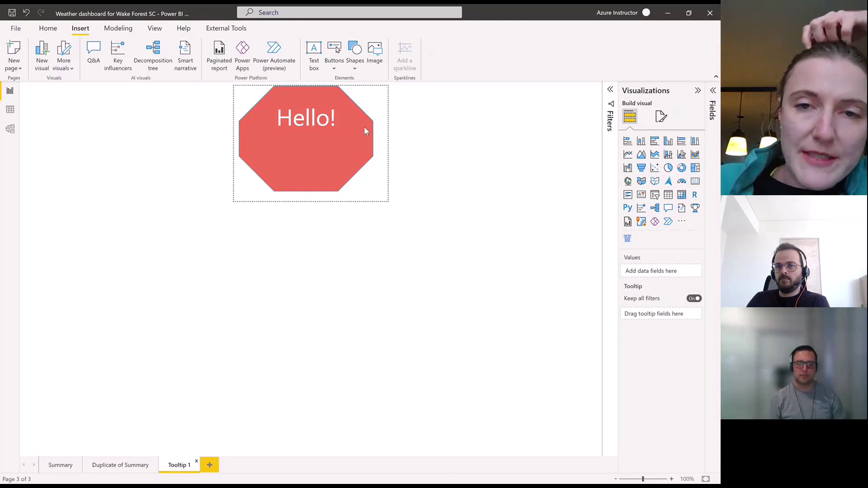
# Step: Return to the Duplicate of Summary page and select the temperature line chart to review its tooltip assignment
pyautogui.click(118, 468)
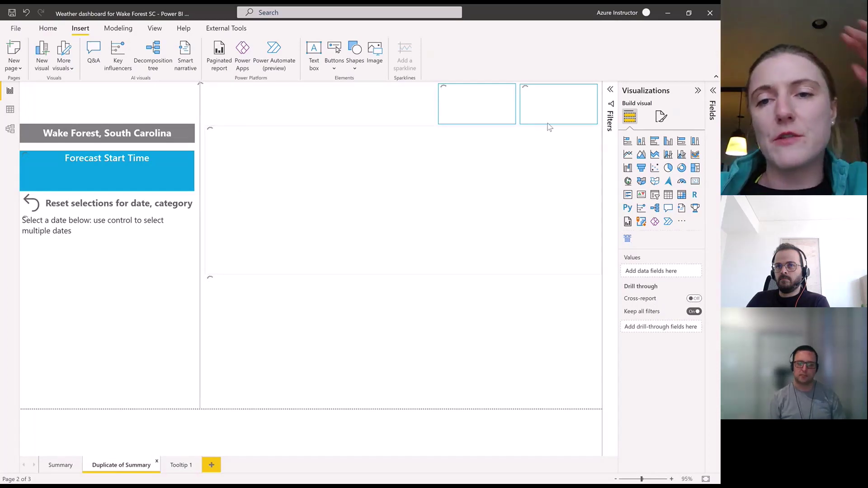
pyautogui.click(523, 135)
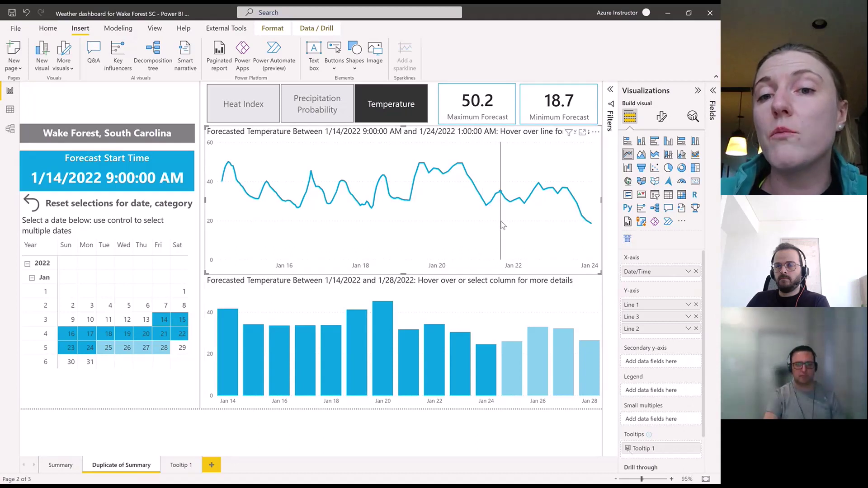
pyautogui.moveTo(502, 224)
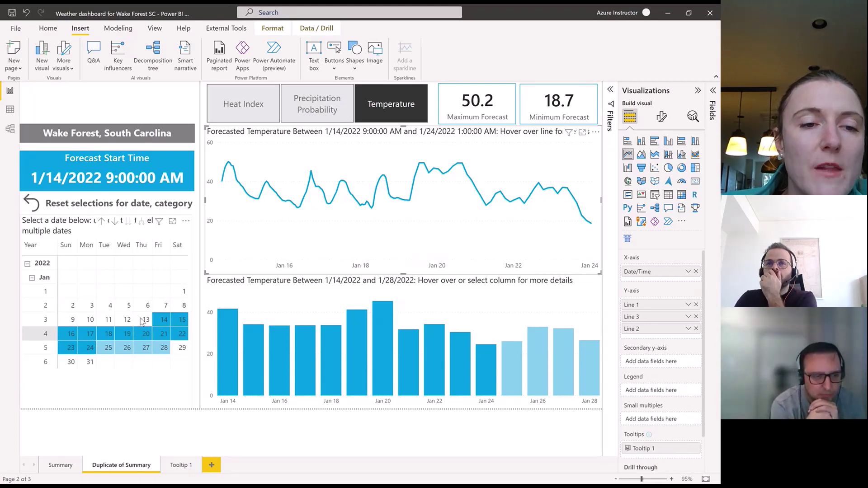
# Step: Try filtering the dashboard by Monday dates in the calendar matrix, and clear the selection
pyautogui.click(127, 339)
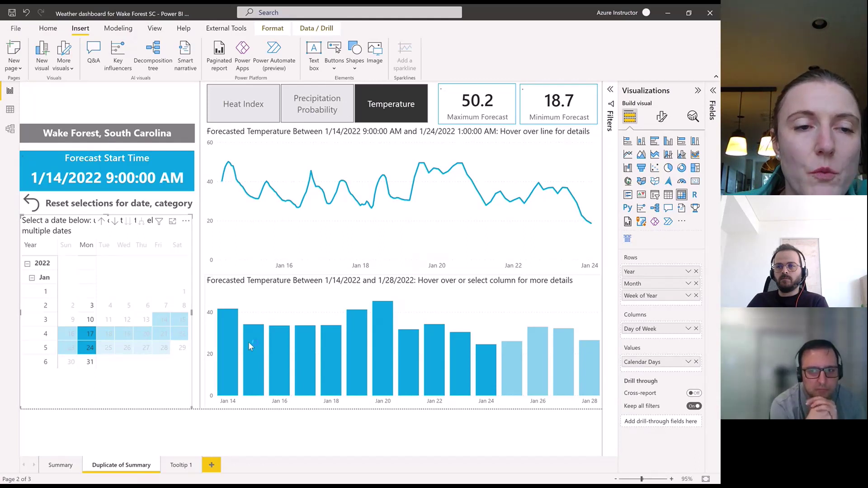
pyautogui.click(126, 375)
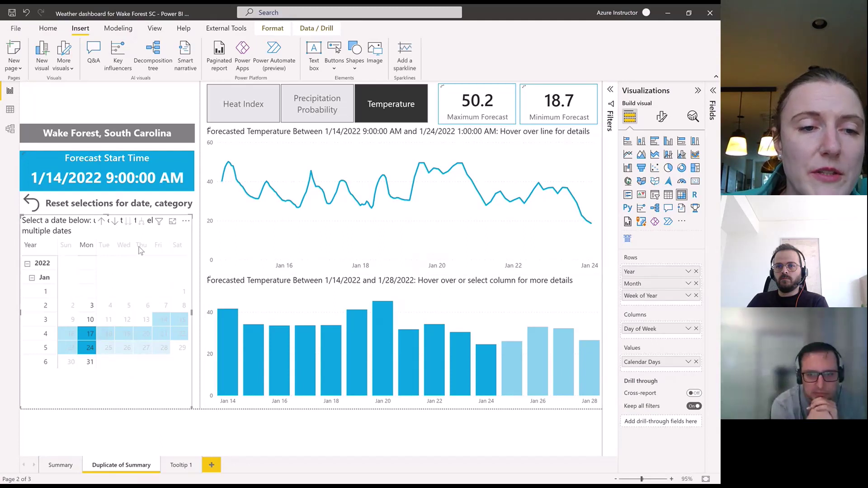
pyautogui.click(91, 337)
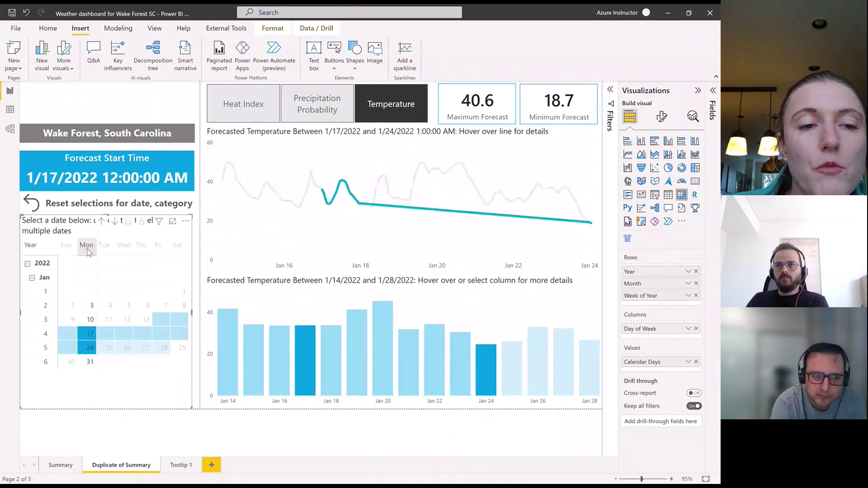
pyautogui.click(156, 403)
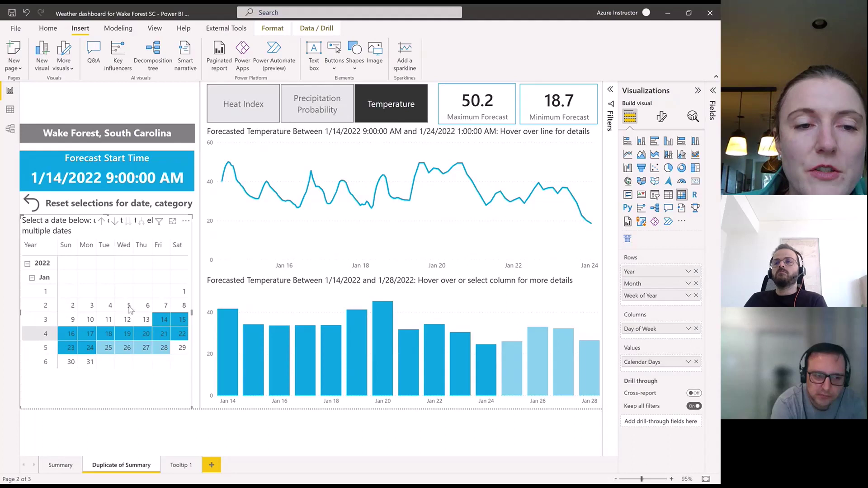
pyautogui.click(39, 335)
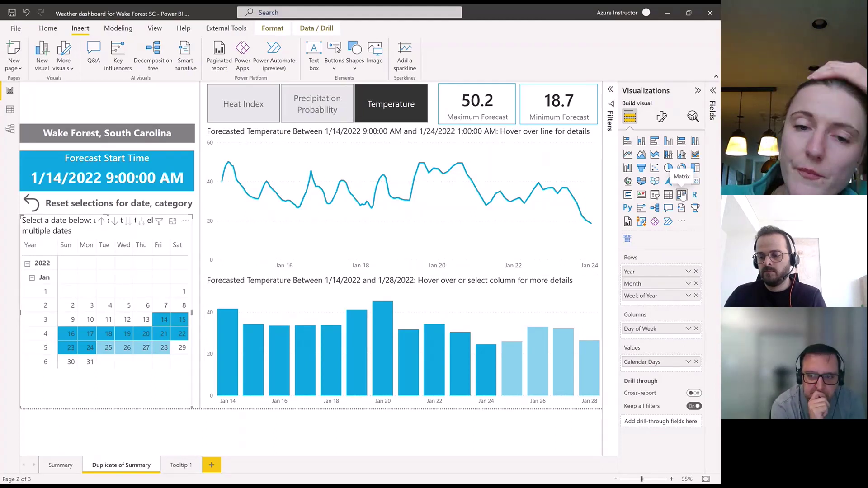
pyautogui.click(281, 442)
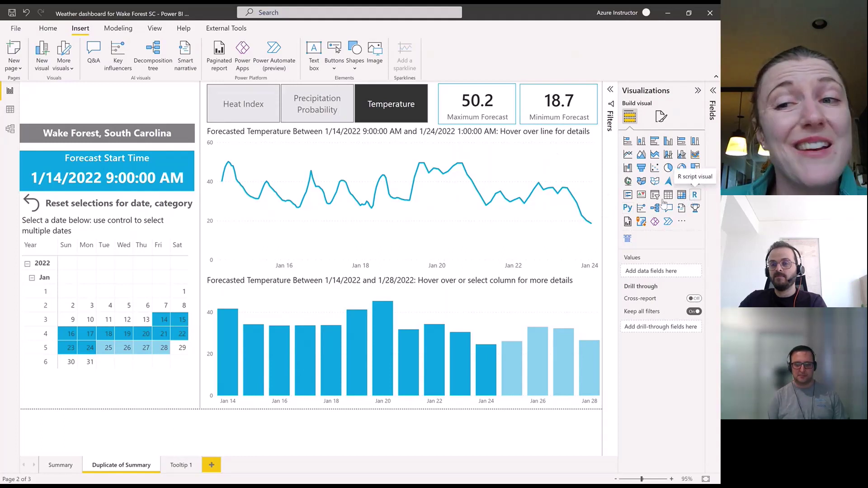
# Step: Select the calendar matrix, search the fields for "calendar" and open the Color Calendar measure's formula
pyautogui.moveTo(548, 142)
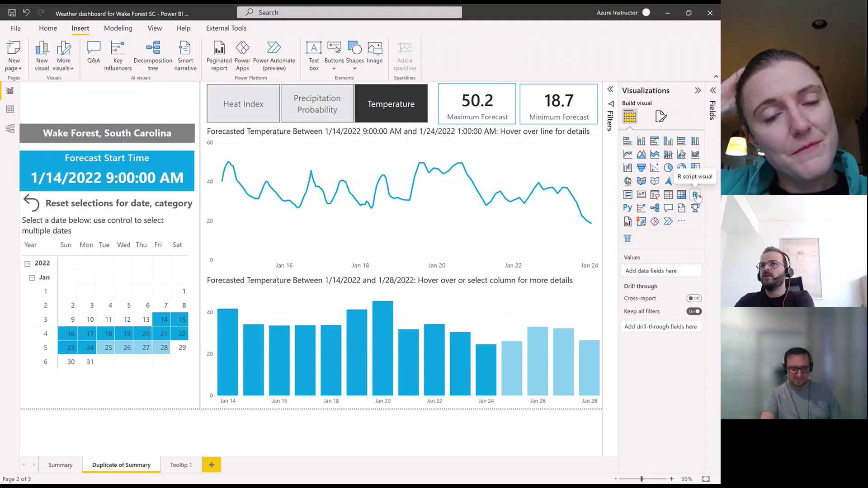
pyautogui.click(180, 298)
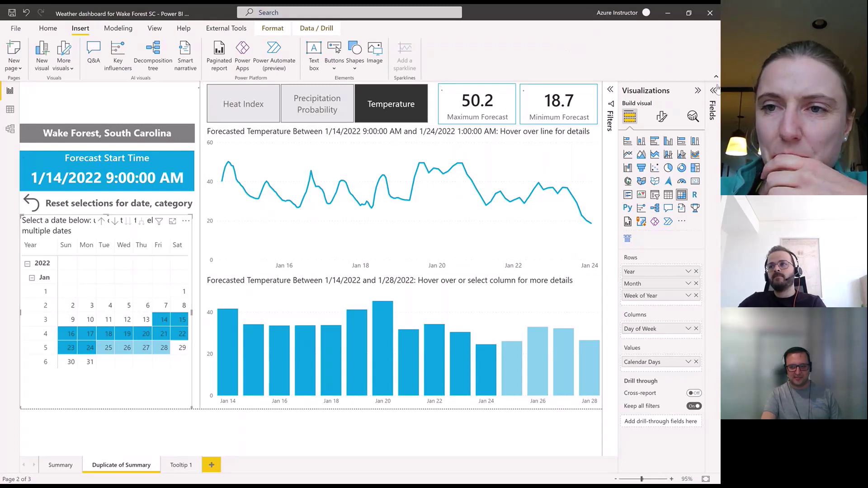
pyautogui.click(716, 90)
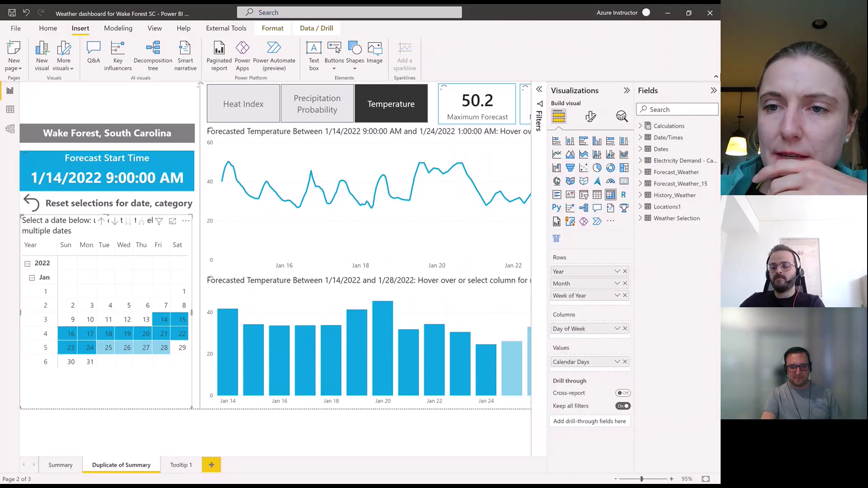
pyautogui.click(713, 128)
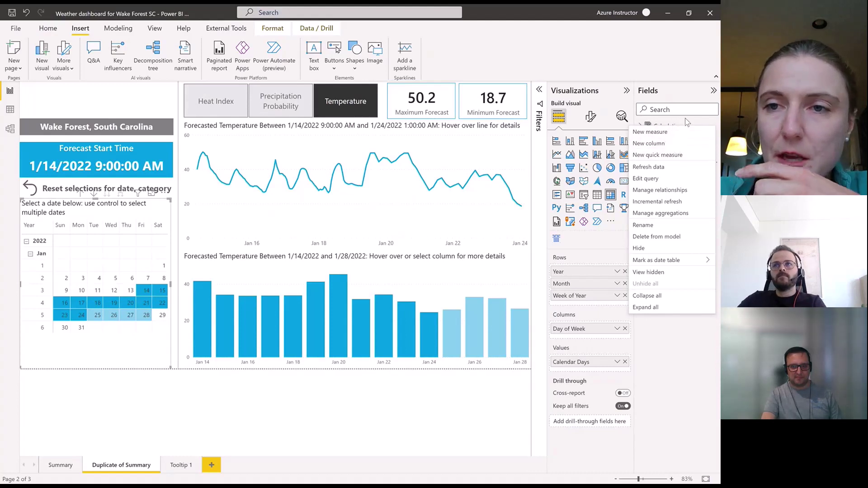
pyautogui.click(660, 111)
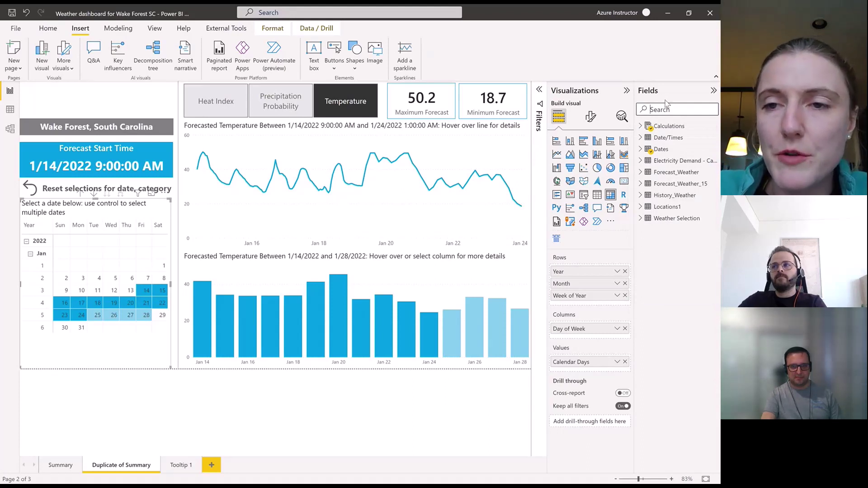
pyautogui.write('calendar')
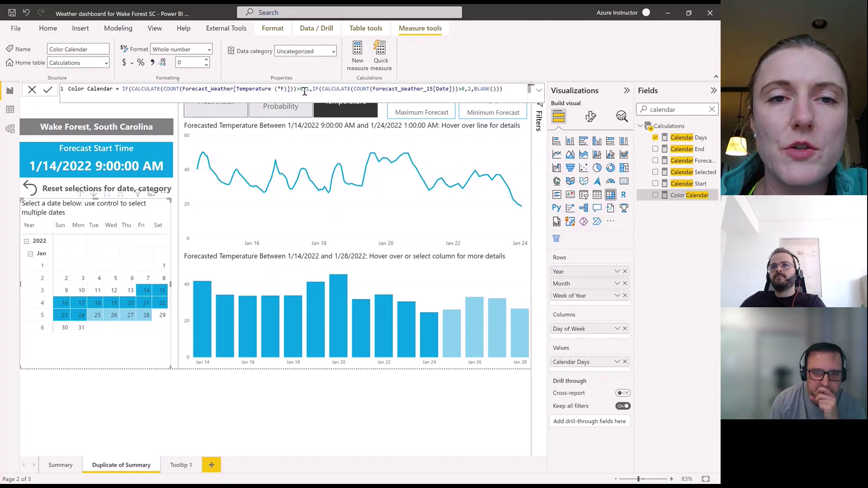
# Step: Replace BLANK() with 3 as the final fallback result in the Color Calendar measure's formula
pyautogui.click(475, 89)
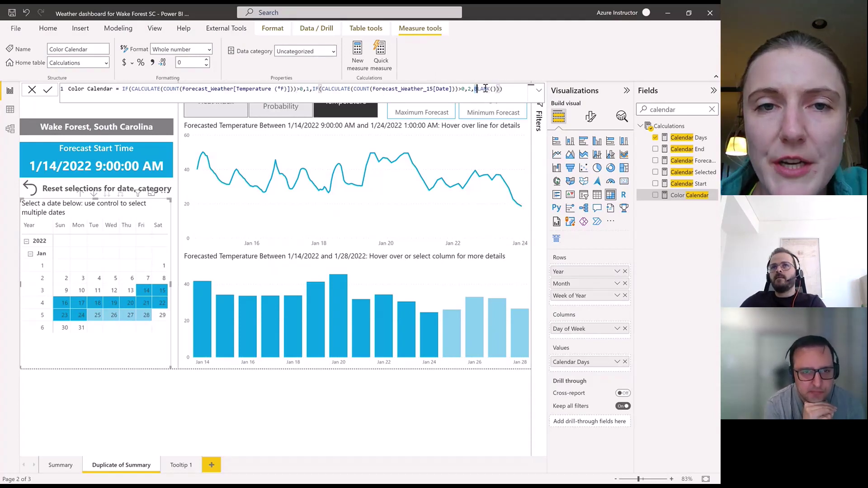
pyautogui.doubleClick(485, 89)
pyautogui.keyDown('shift'); pyautogui.click(498, 90); pyautogui.keyUp('shift')
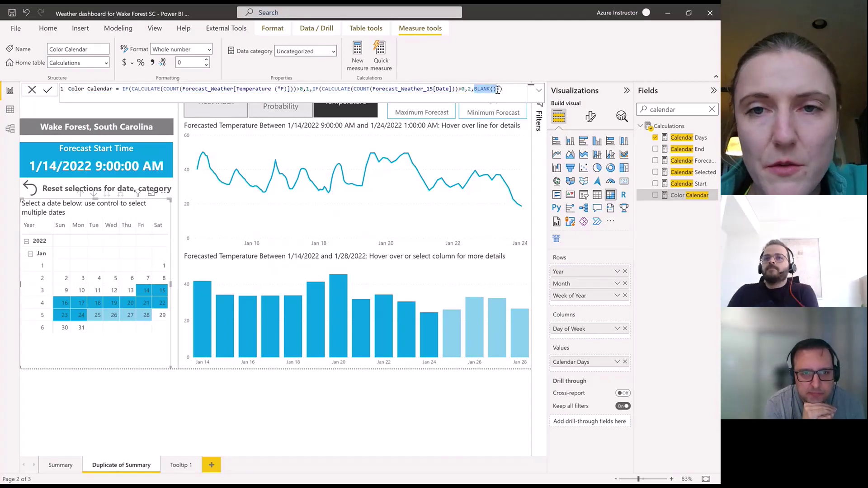
pyautogui.write('3')
pyautogui.click(497, 89)
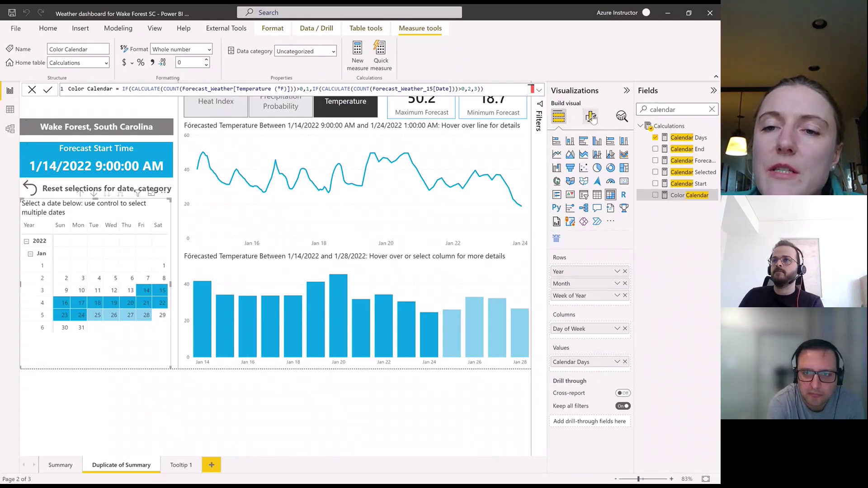
# Step: Open the conditional formatting rules for the background color of the calendar matrix's cell elements
pyautogui.click(591, 117)
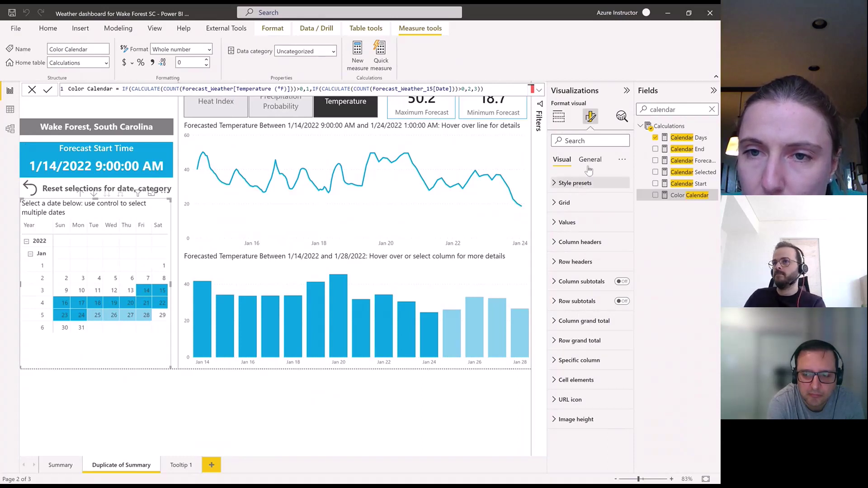
pyautogui.click(561, 223)
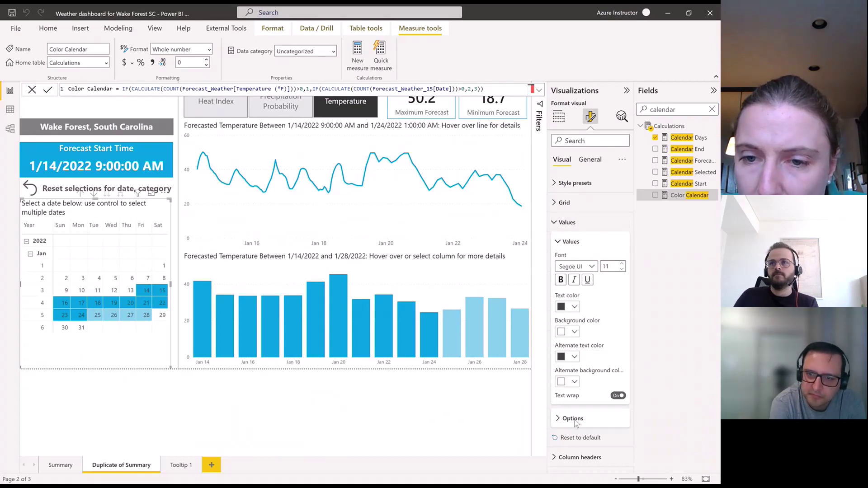
pyautogui.click(554, 224)
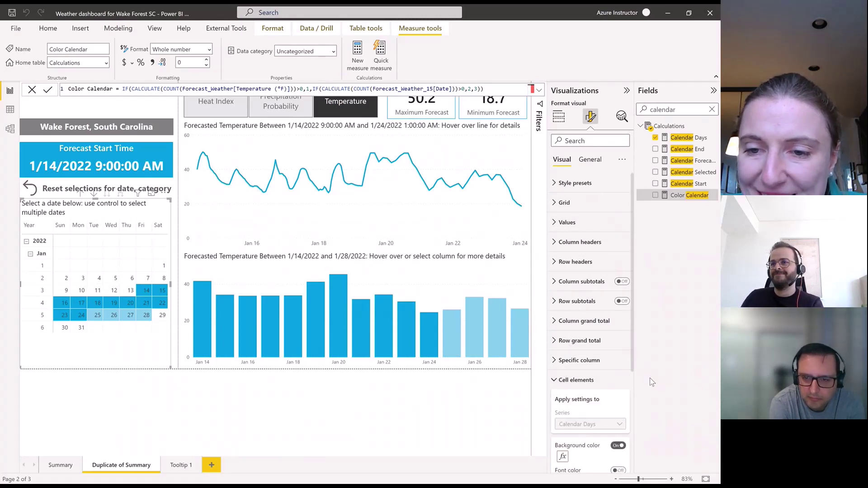
pyautogui.scroll(-1, 633, 377)
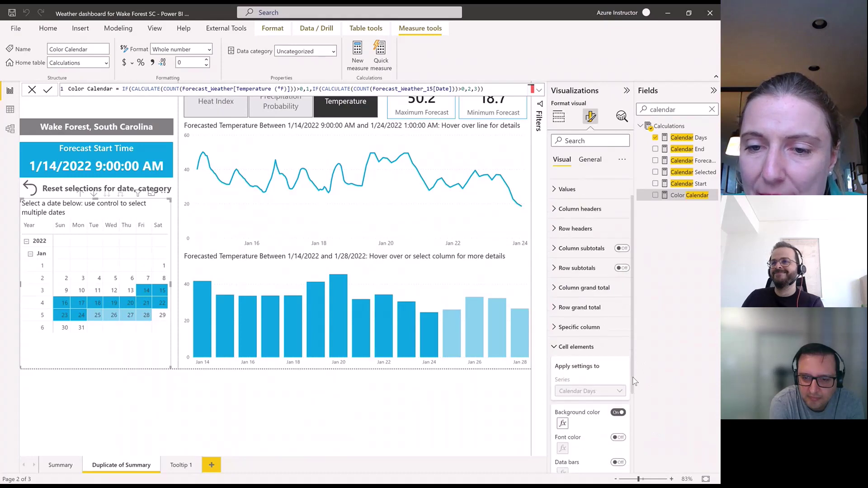
pyautogui.scroll(-2, 630, 418)
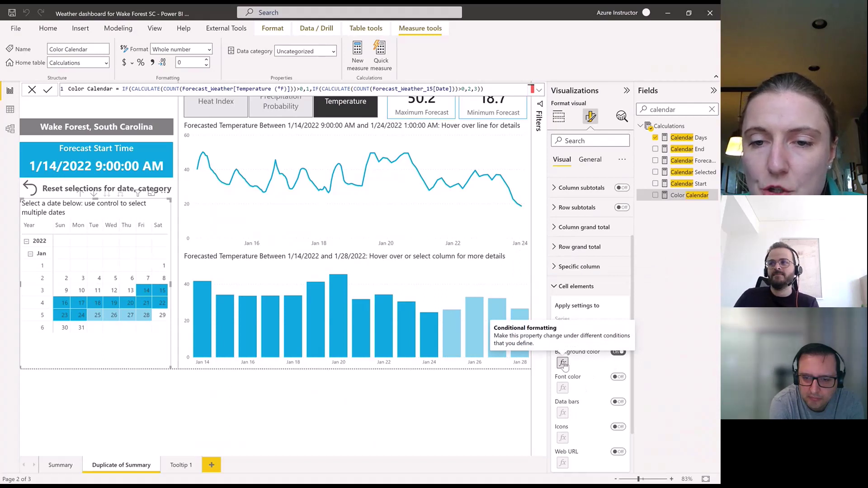
pyautogui.click(563, 364)
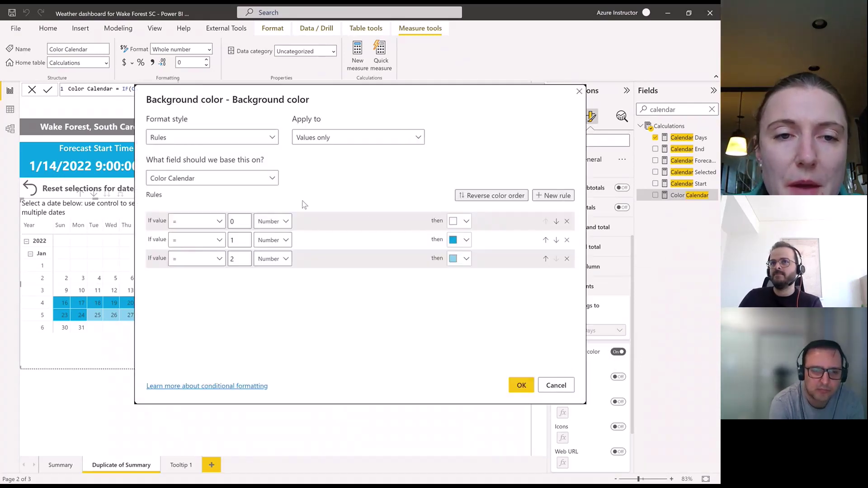
# Step: Change the first background color rule's value to 3 and its color to light gray, and apply the rules to the calendar matrix
pyautogui.doubleClick(239, 221)
pyautogui.write('3')
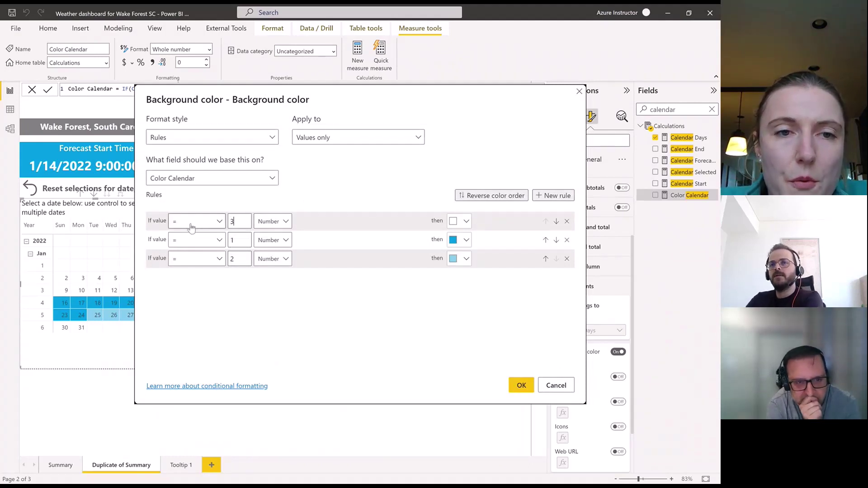
pyautogui.click(466, 224)
pyautogui.click(397, 275)
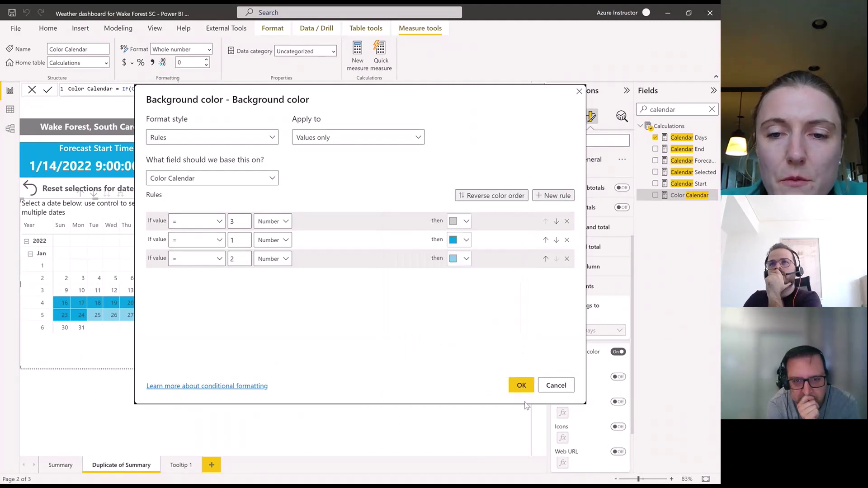
pyautogui.click(521, 386)
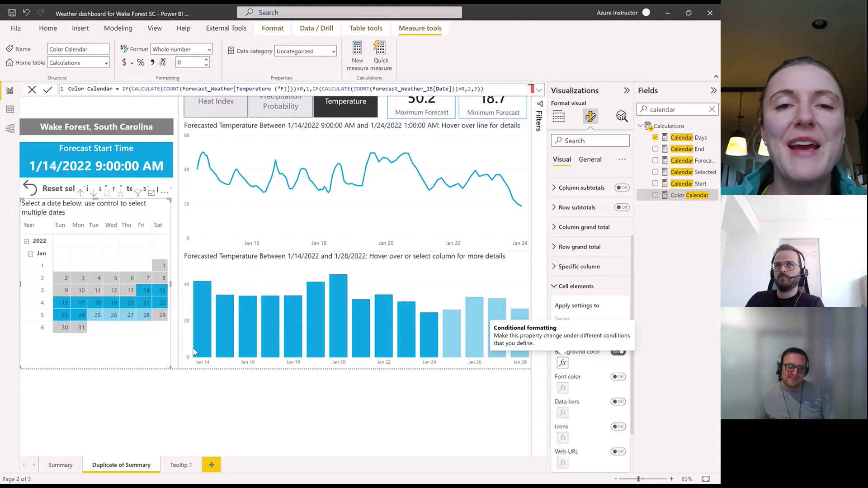
pyautogui.moveTo(309, 222)
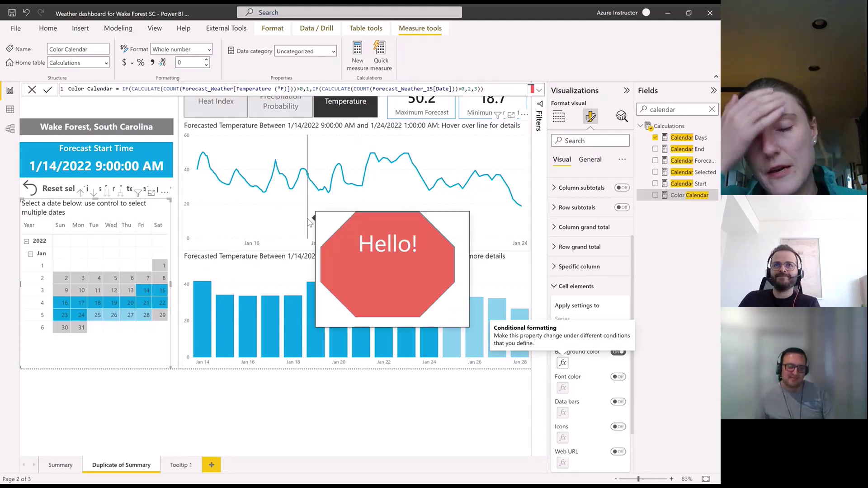